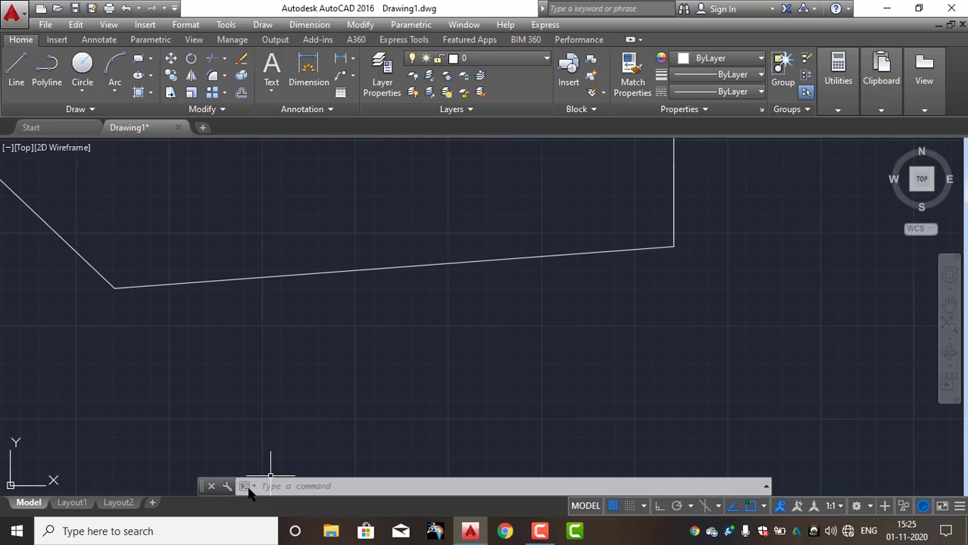
Draw a freehand horizontal rectangle in the empty space below the existing sloped outline.
text(rec)
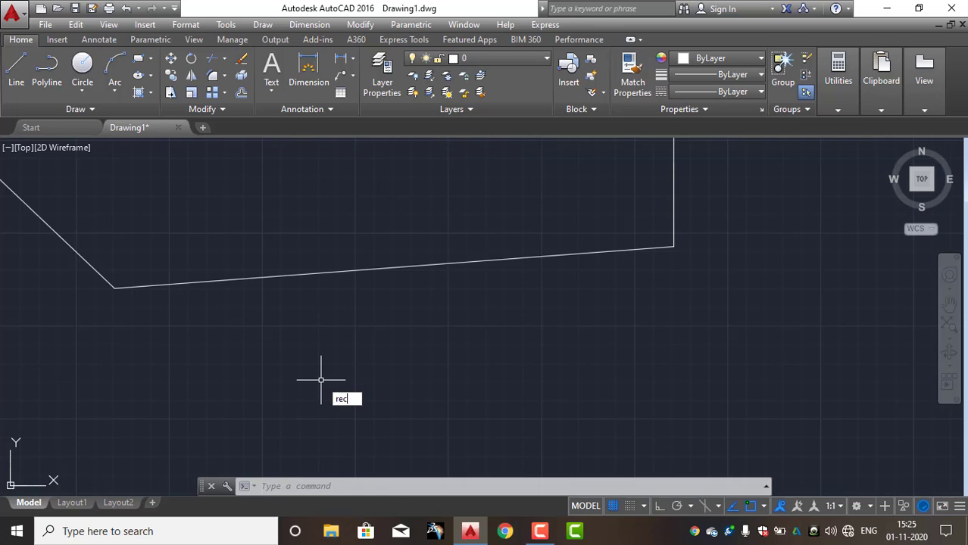
key(Return)
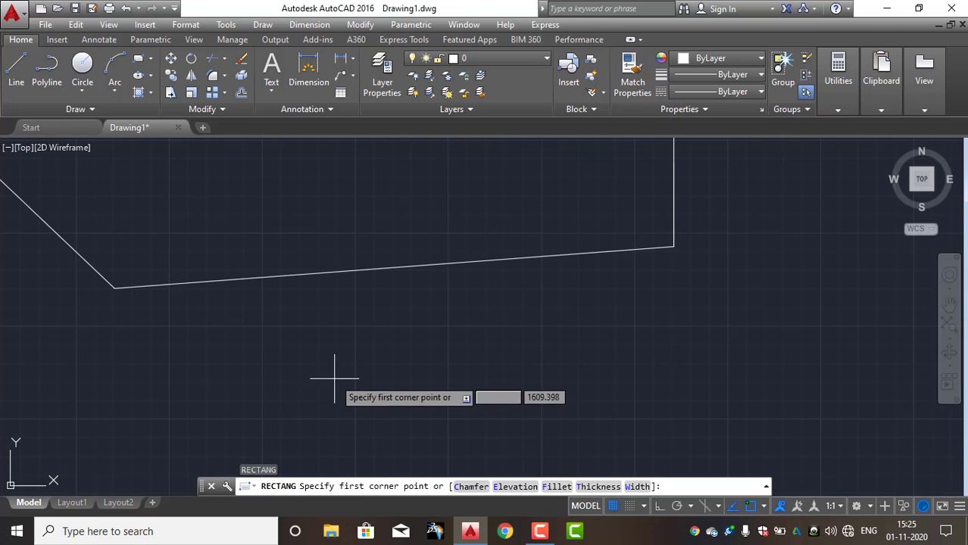
click(336, 338)
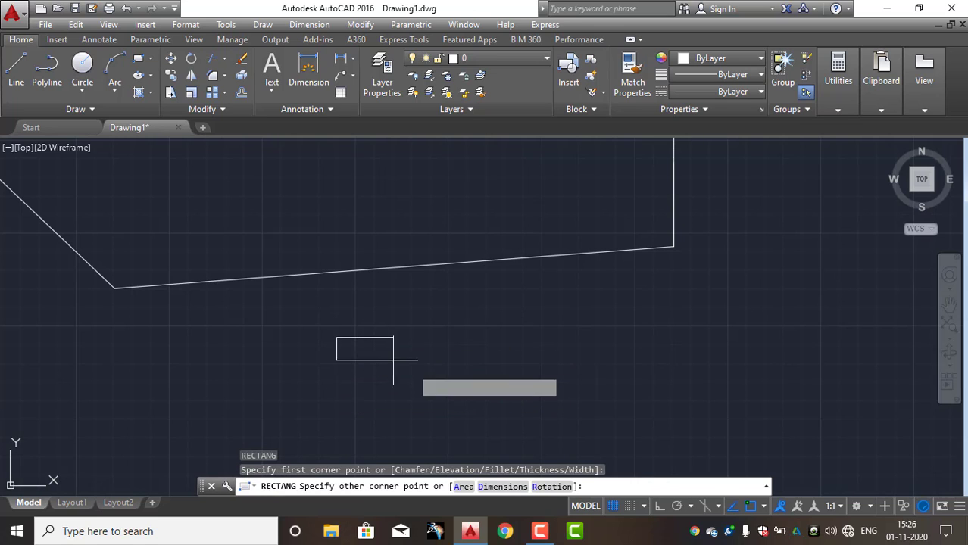
click(517, 431)
middle_drag(558, 400, 557, 334)
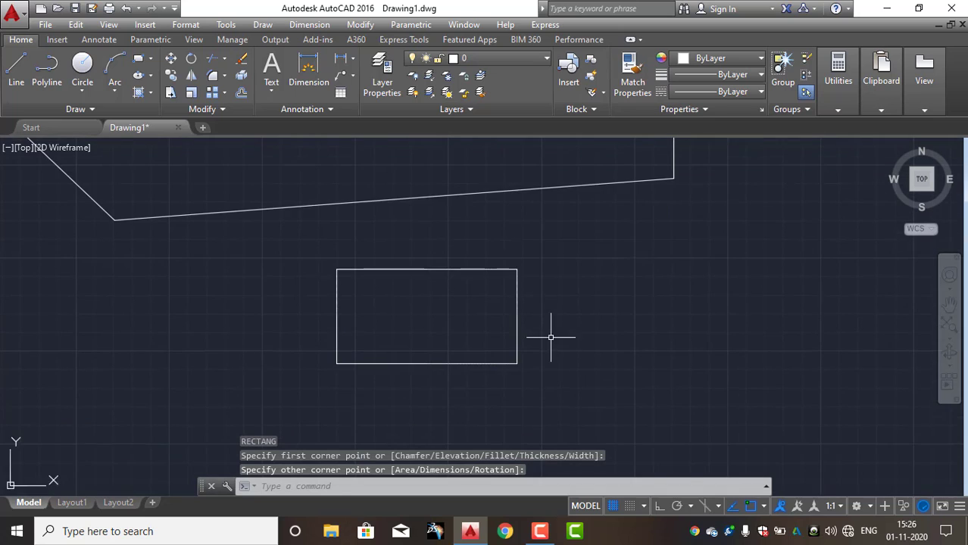
scroll(557, 335, up, 4)
scroll(530, 331, down, 2)
text(rec)
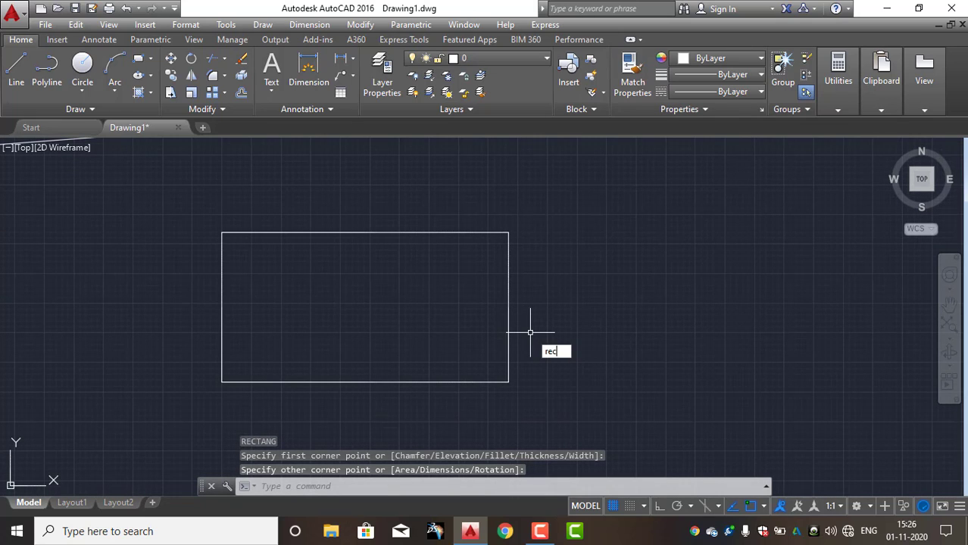
key(Return)
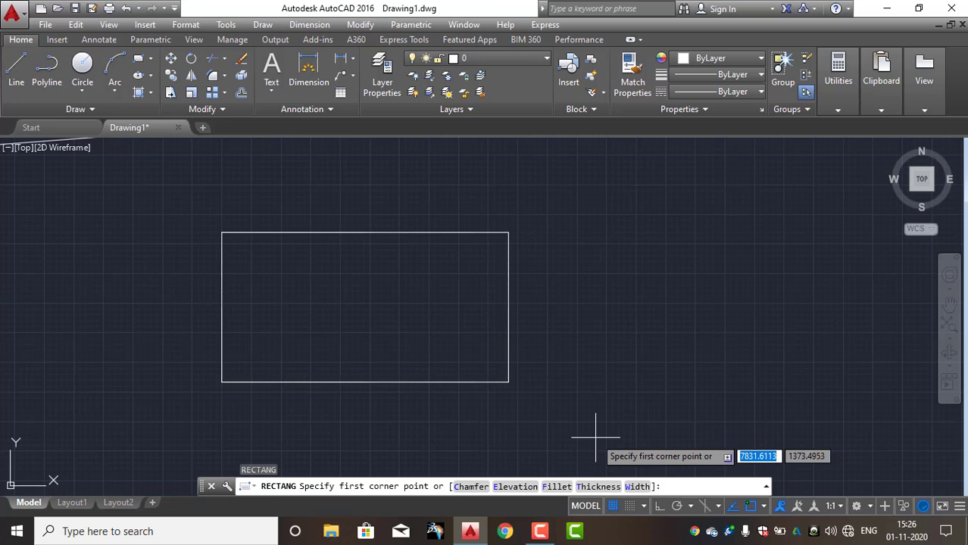
key(Escape)
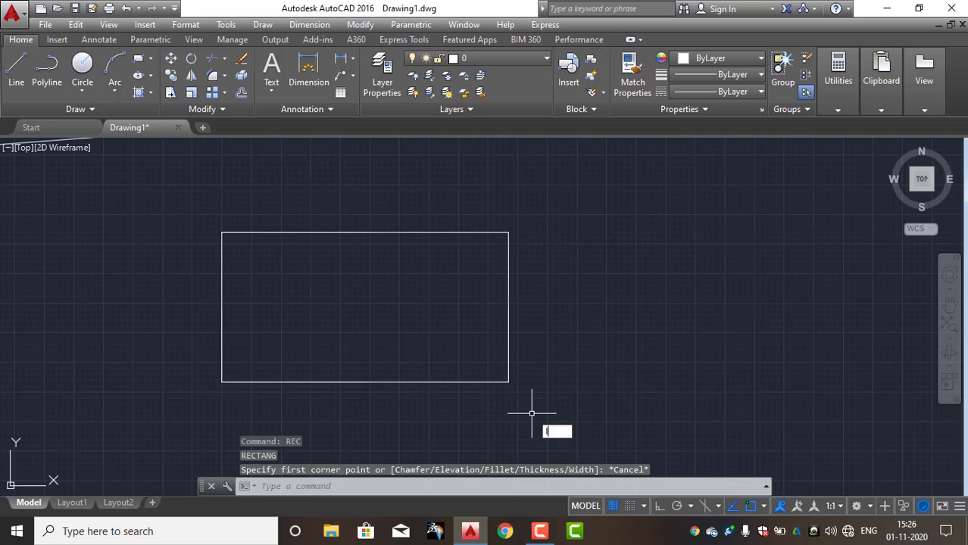
Draw a closed triangle from three lines to the right of the rectangle, with a horizontal base about 302 units long.
text(l)
key(Return)
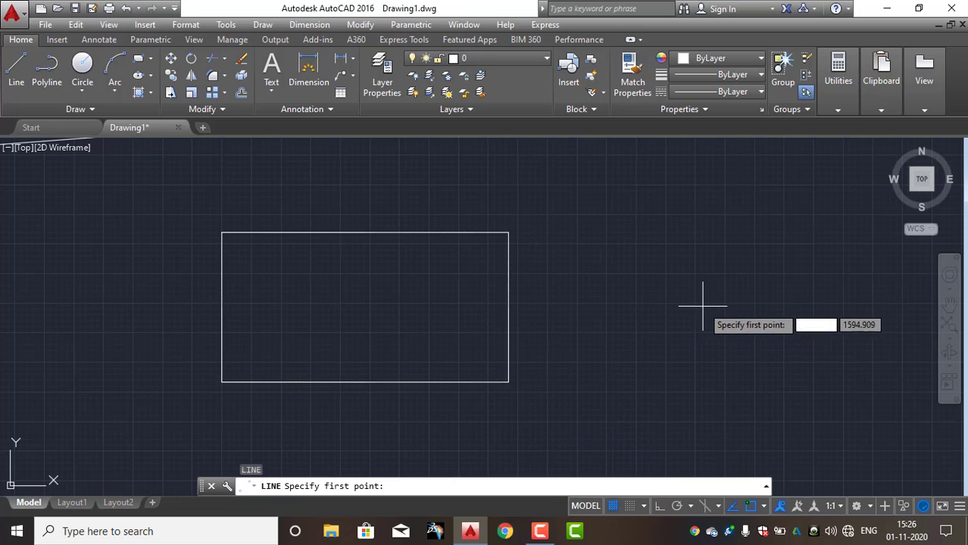
click(698, 276)
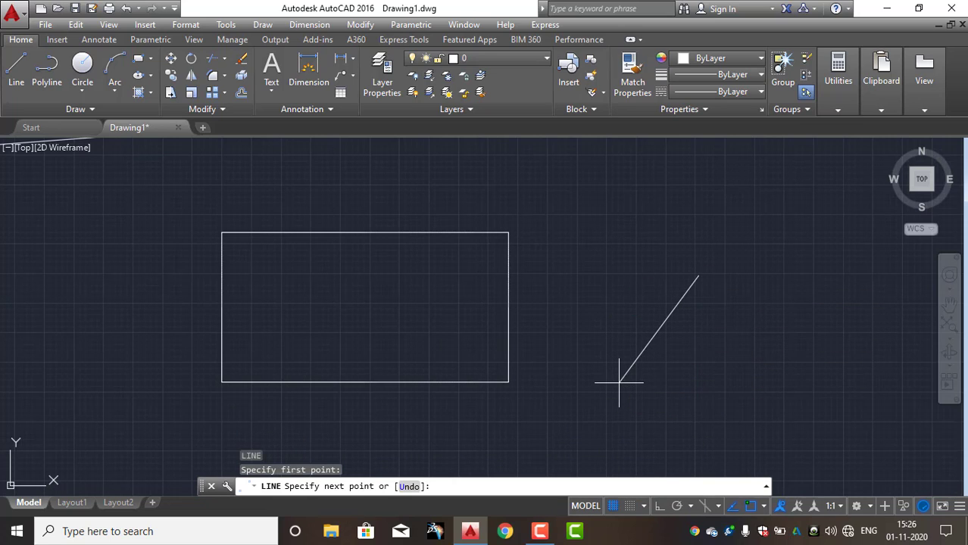
click(619, 382)
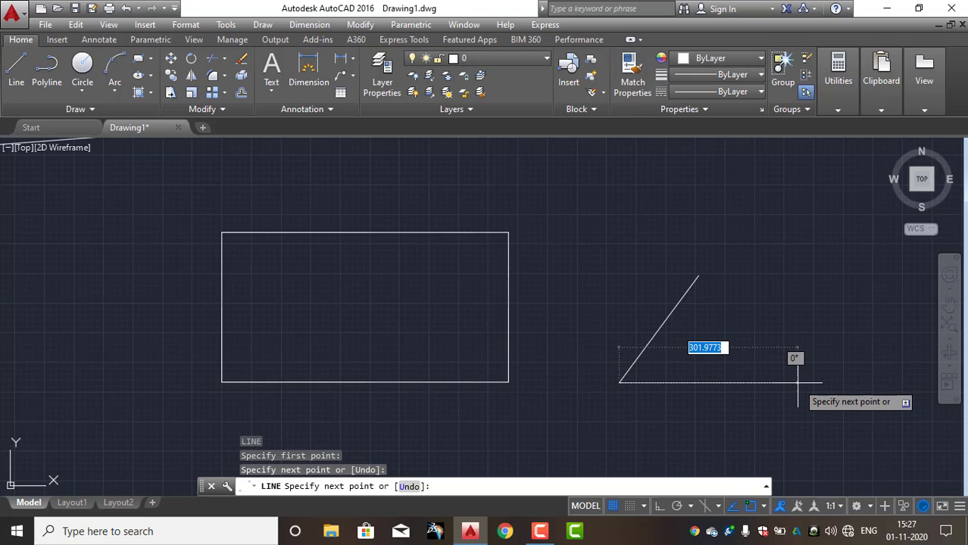
click(797, 382)
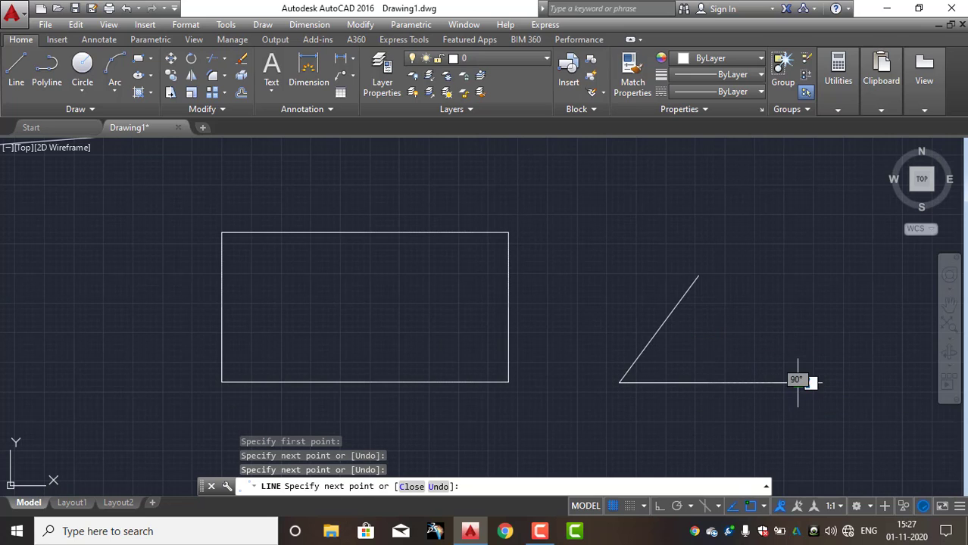
click(699, 276)
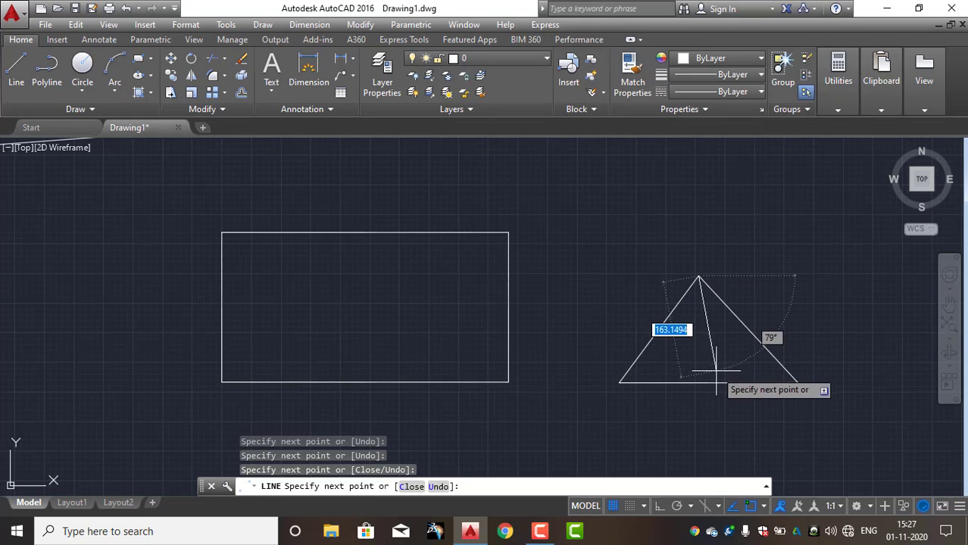
key(Escape)
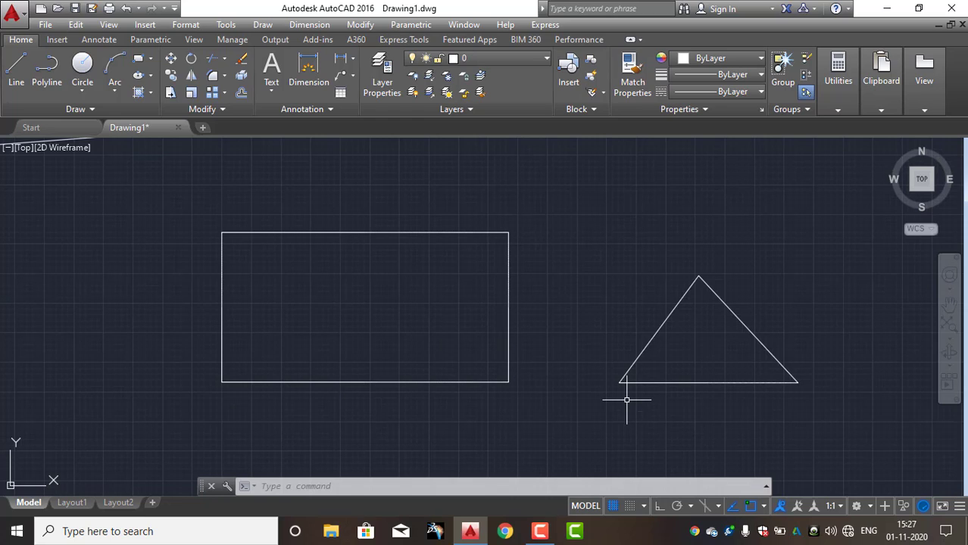
Fillet the triangle's lower-left corner with a radius of 25.
text(f)
key(Return)
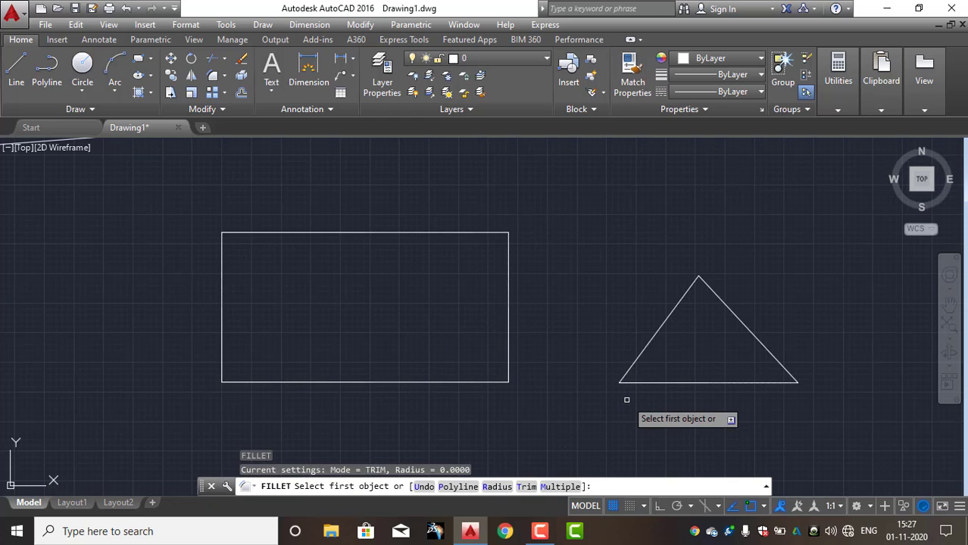
click(493, 487)
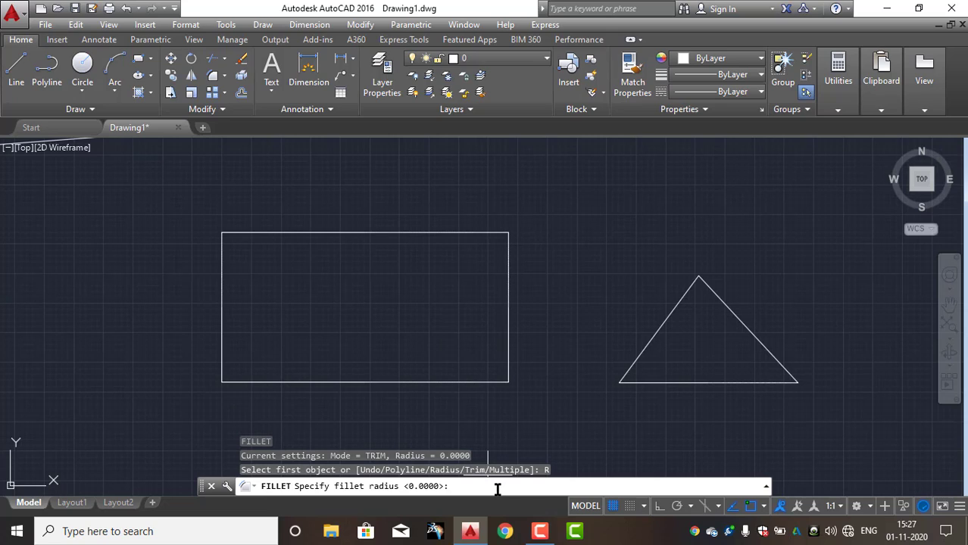
text(25)
key(Return)
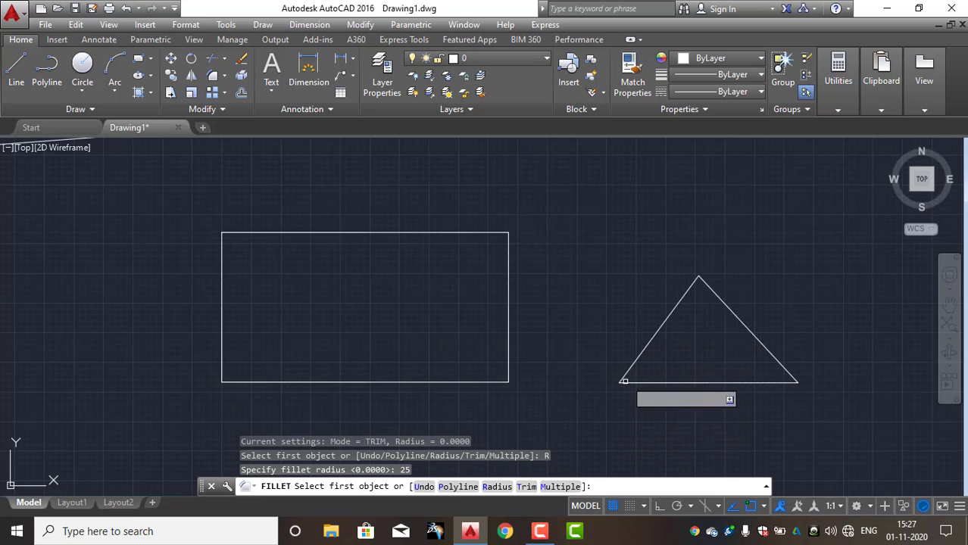
click(626, 371)
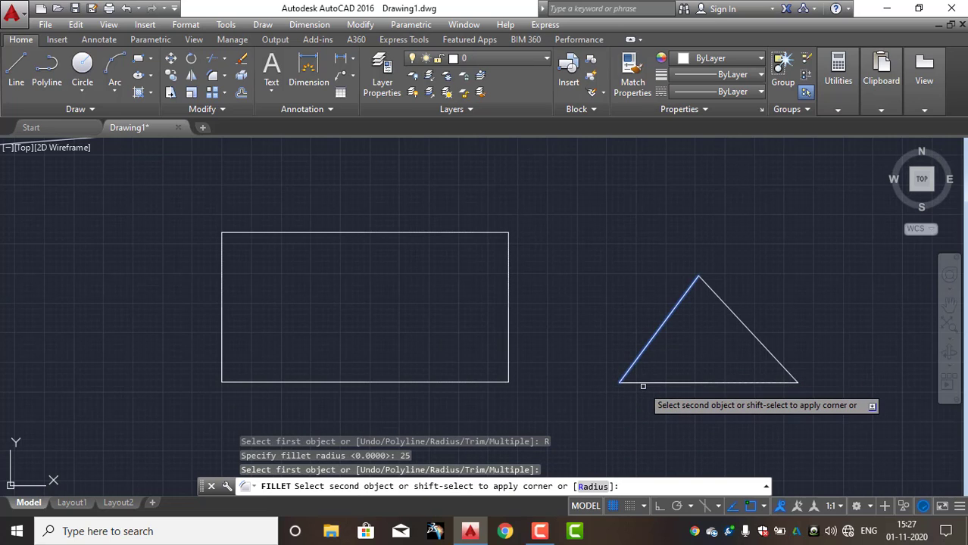
click(643, 384)
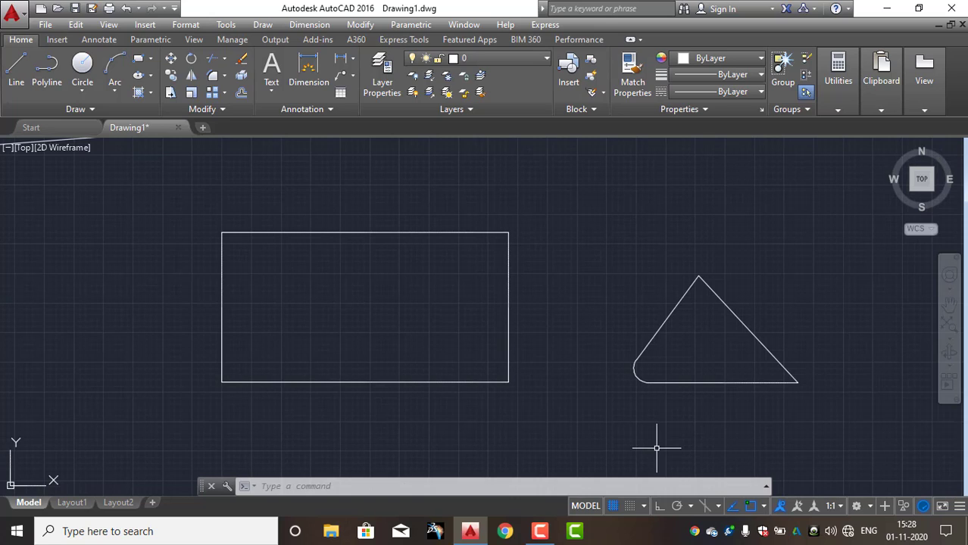
Fillet the triangle's lower-right and top corners in one run using the Multiple option of the Fillet command.
key(Return)
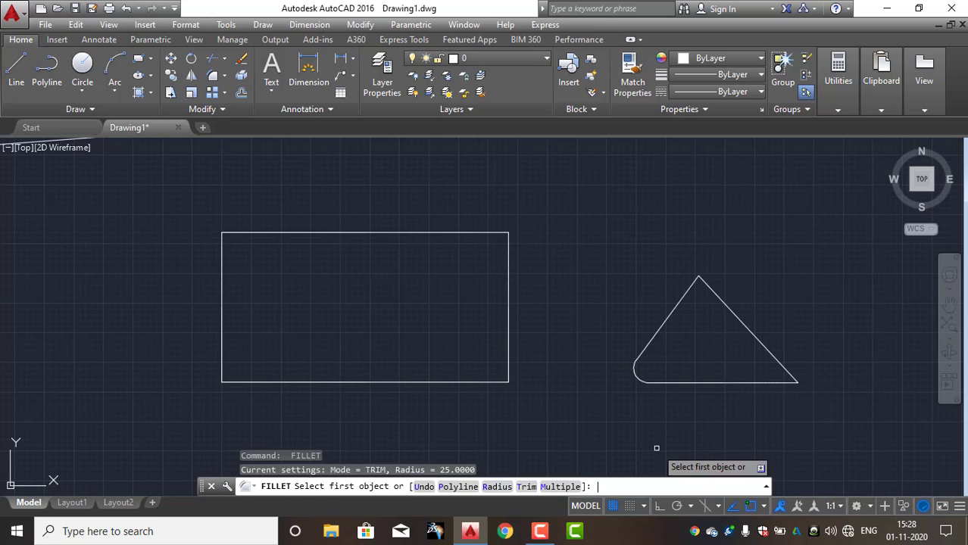
click(562, 487)
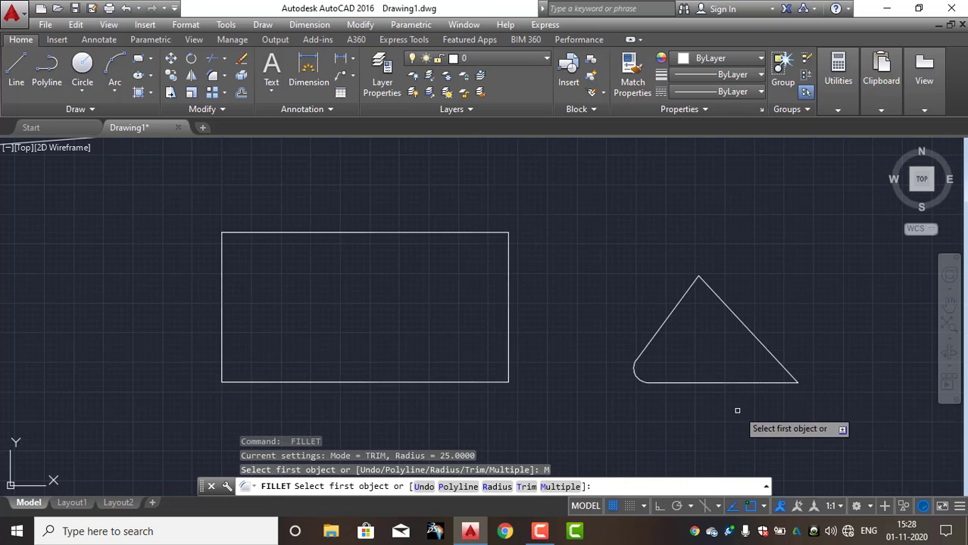
click(757, 382)
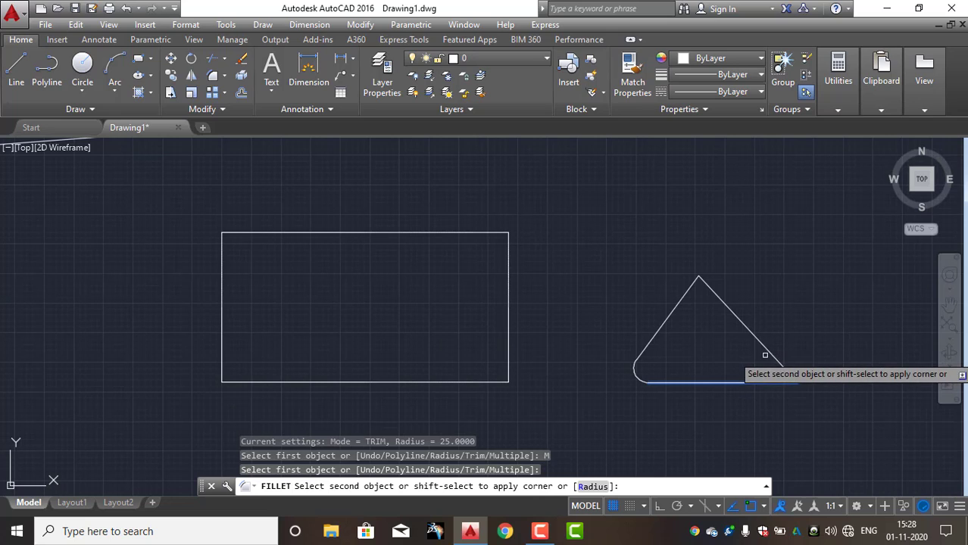
click(769, 353)
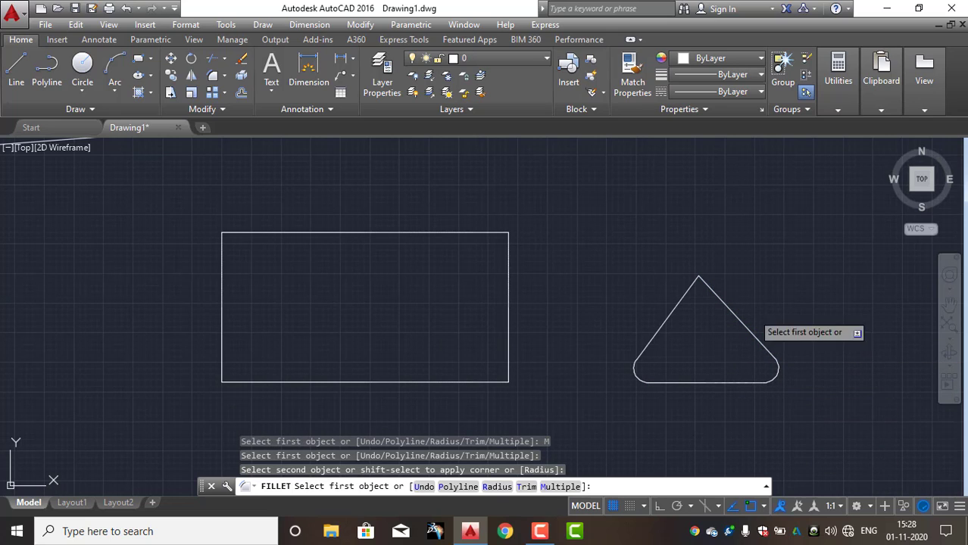
click(696, 281)
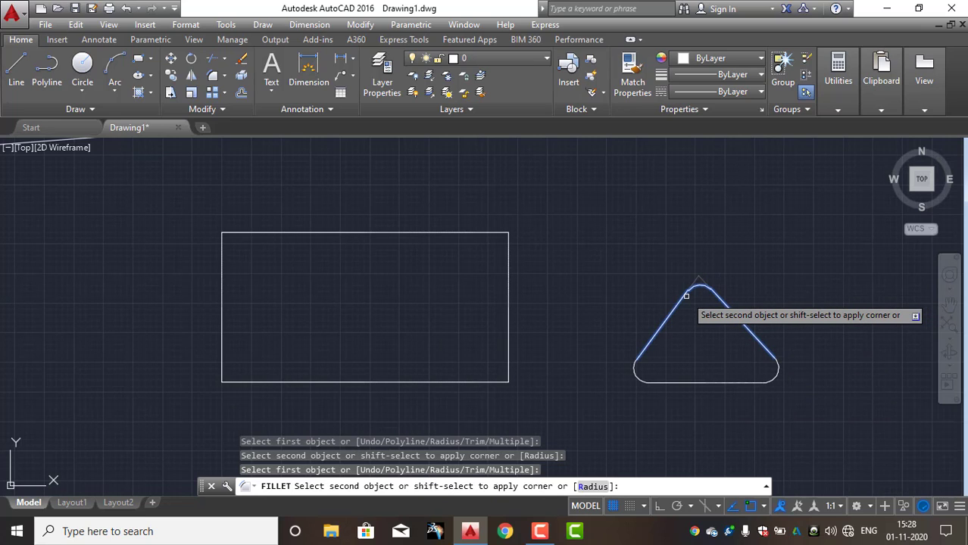
click(687, 296)
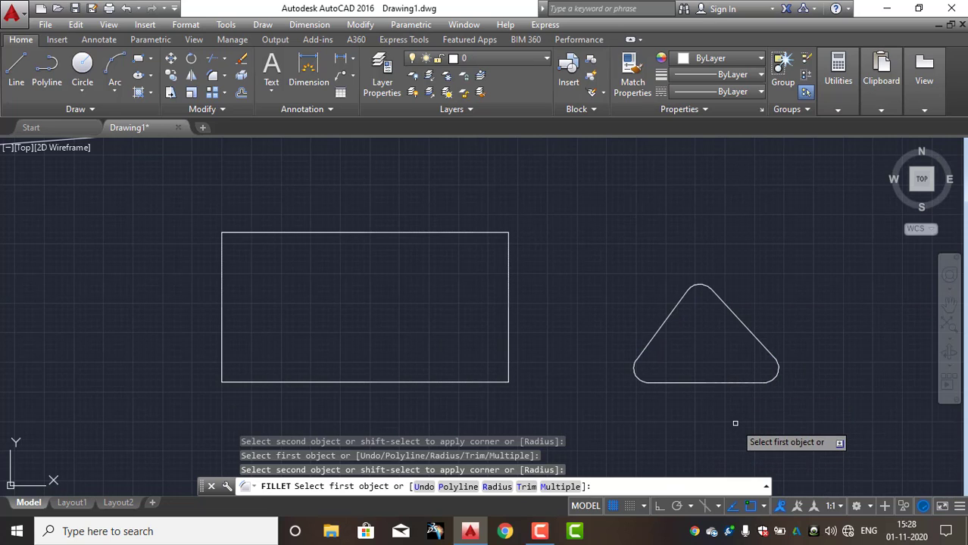
Fillet the rectangle's lower-right and lower-left corners with the same radius.
click(488, 382)
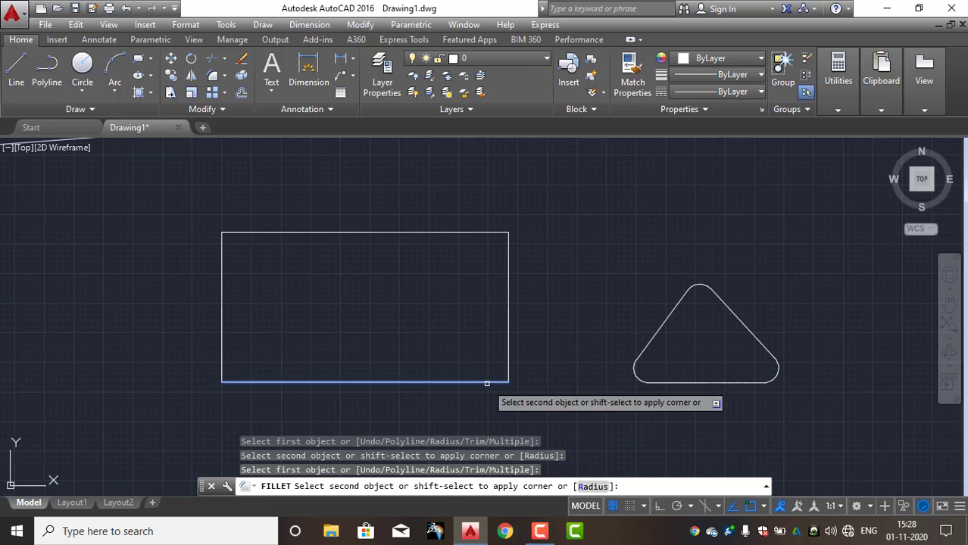
click(510, 350)
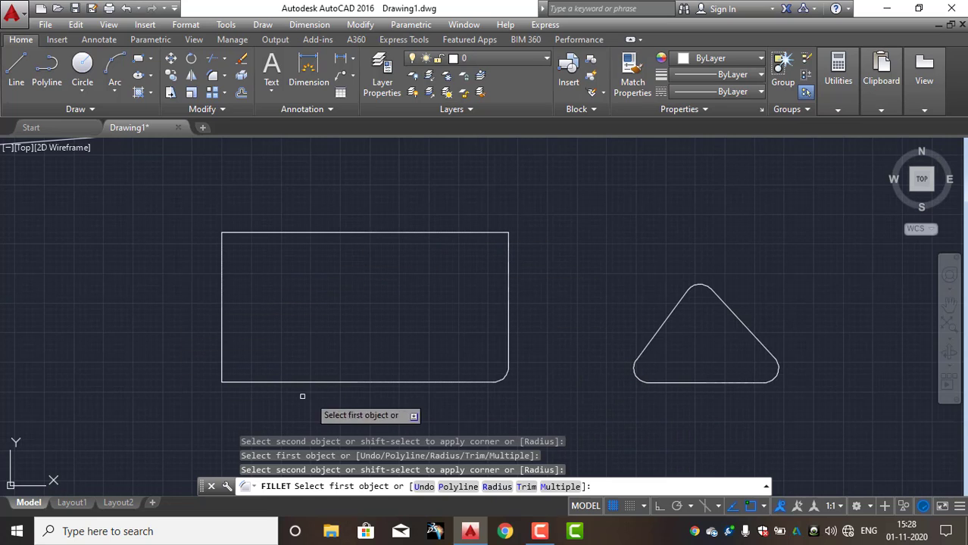
click(246, 381)
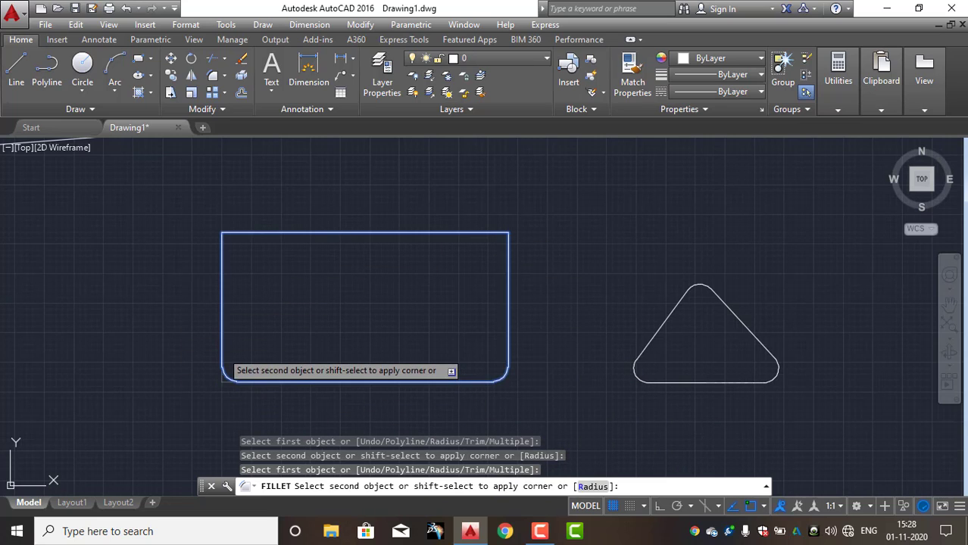
click(222, 351)
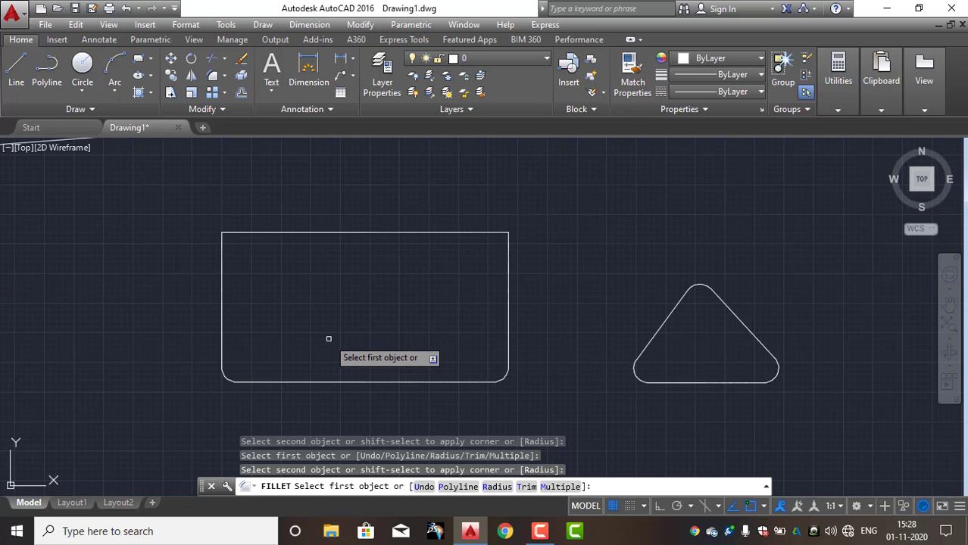
Set the fillet trim mode to No trim and fillet the rectangle's upper-left corner, then end the command.
click(521, 486)
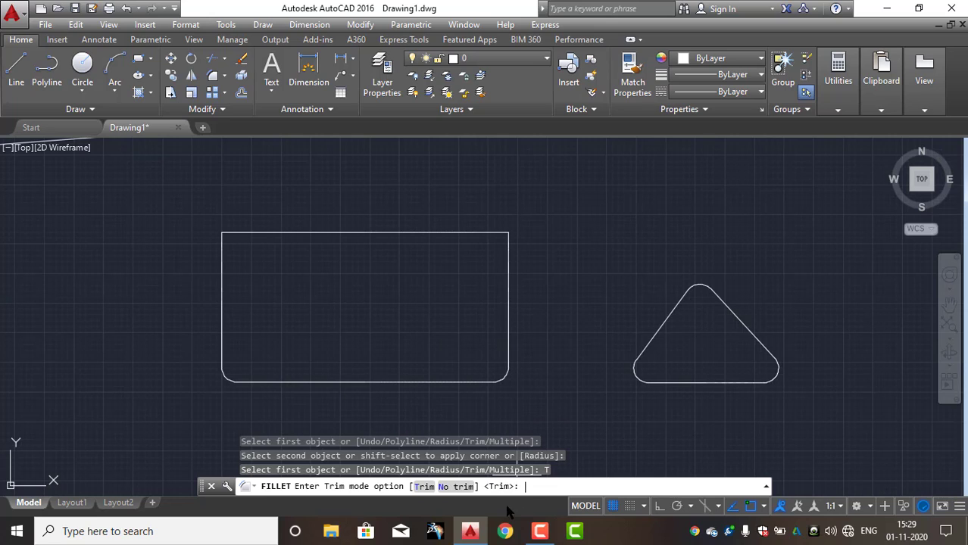
click(459, 488)
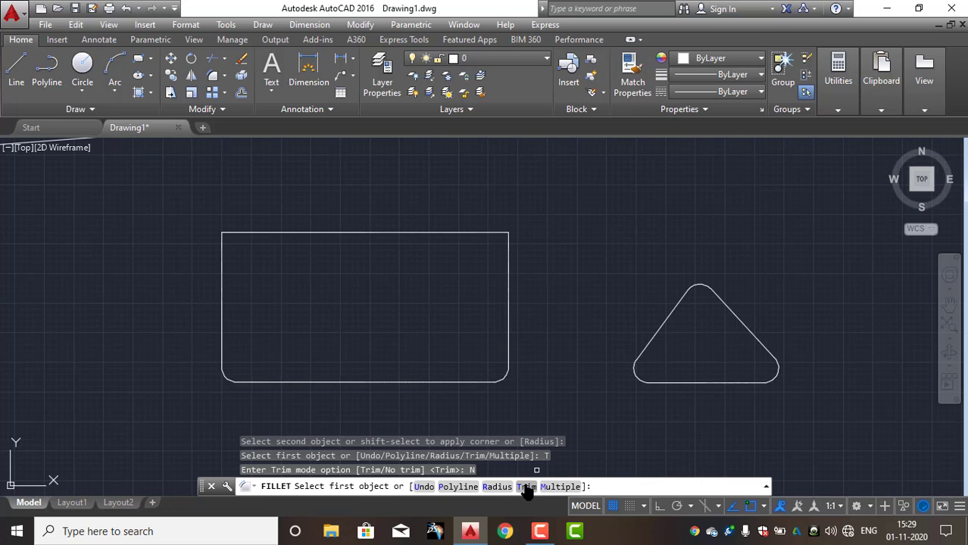
click(221, 245)
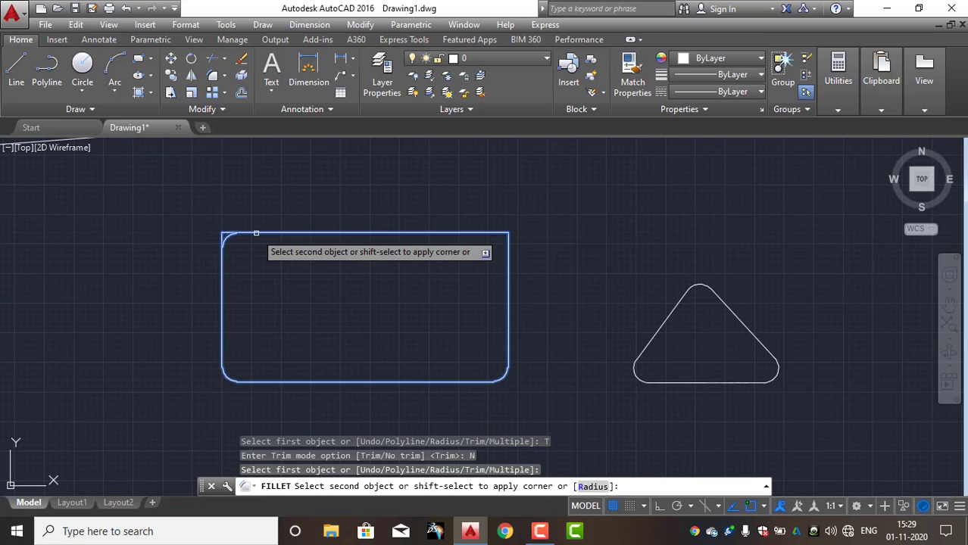
click(256, 233)
key(Escape)
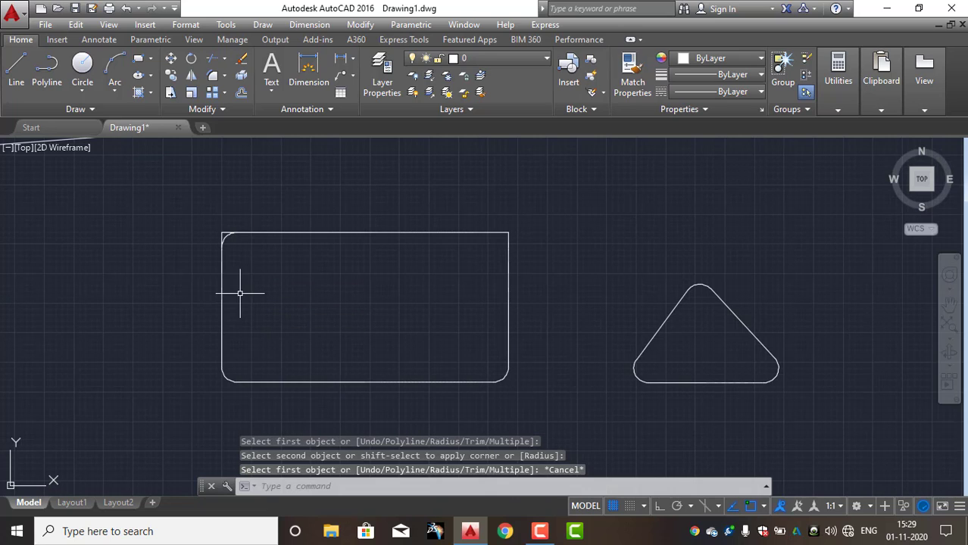
scroll(243, 227, up, 5)
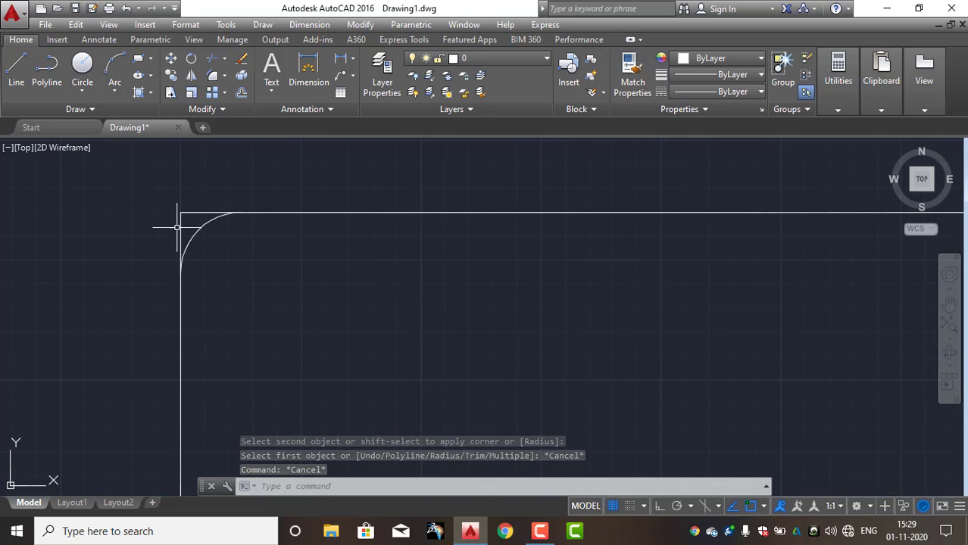
scroll(190, 227, down, 3)
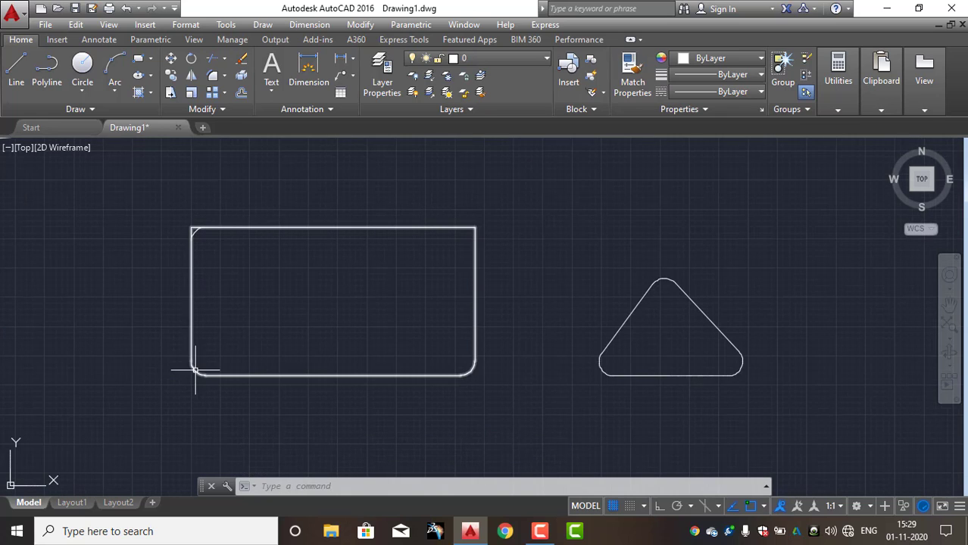
mouse_move(195, 369)
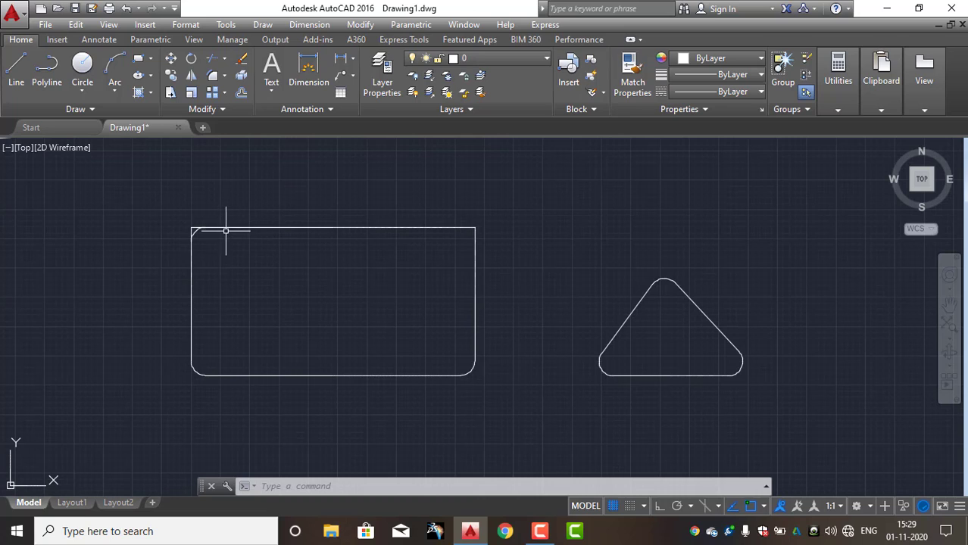
Set the fillet trim mode back to Trim and fillet the large rectangle's upper-right corner.
scroll(216, 231, up, 2)
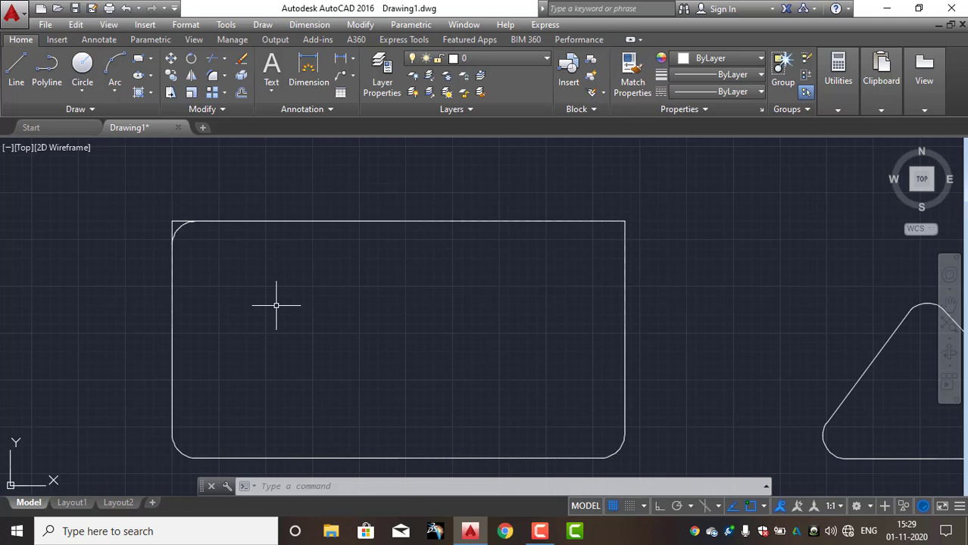
text(f)
key(Return)
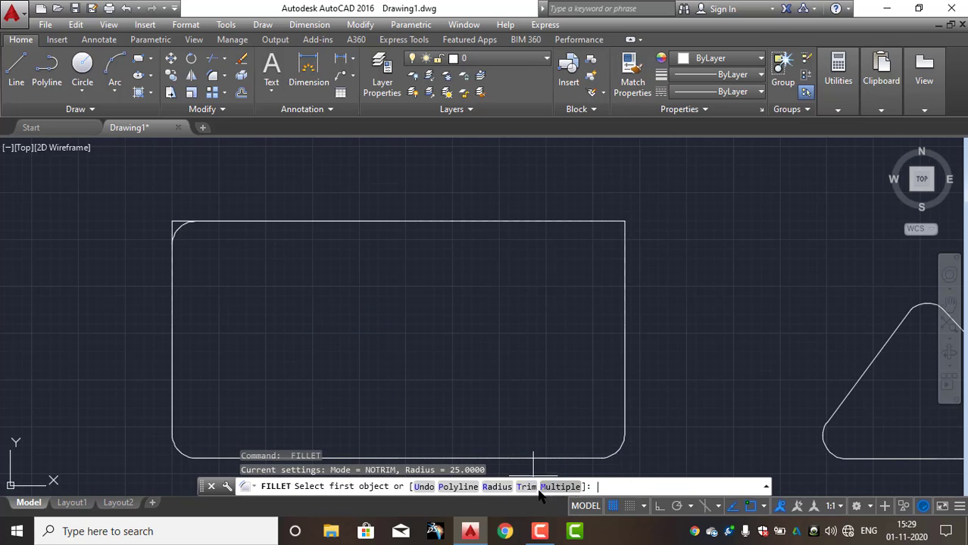
click(530, 488)
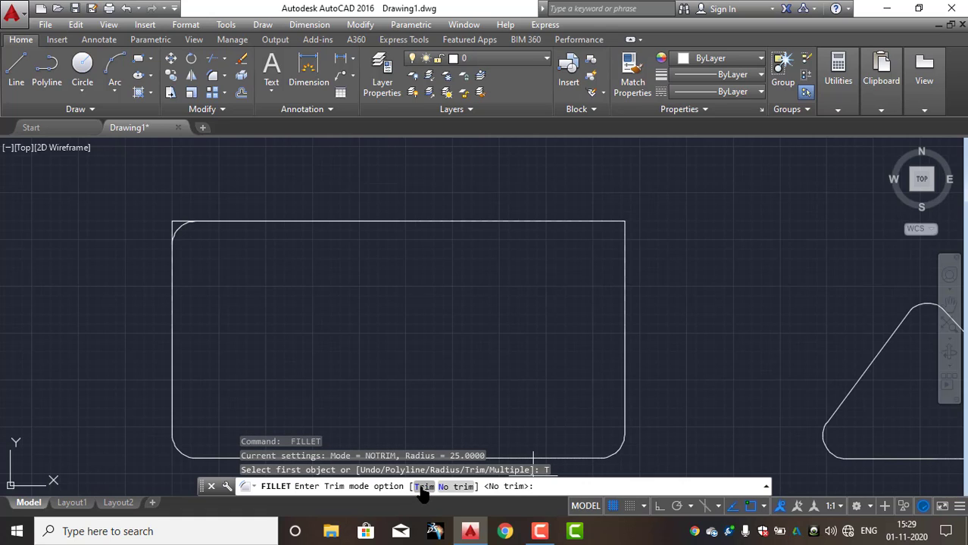
click(423, 487)
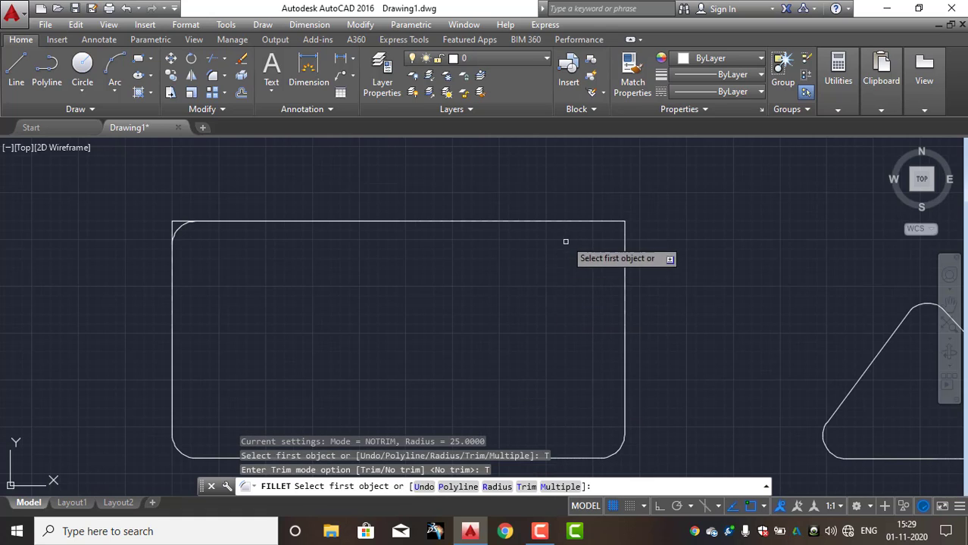
click(577, 221)
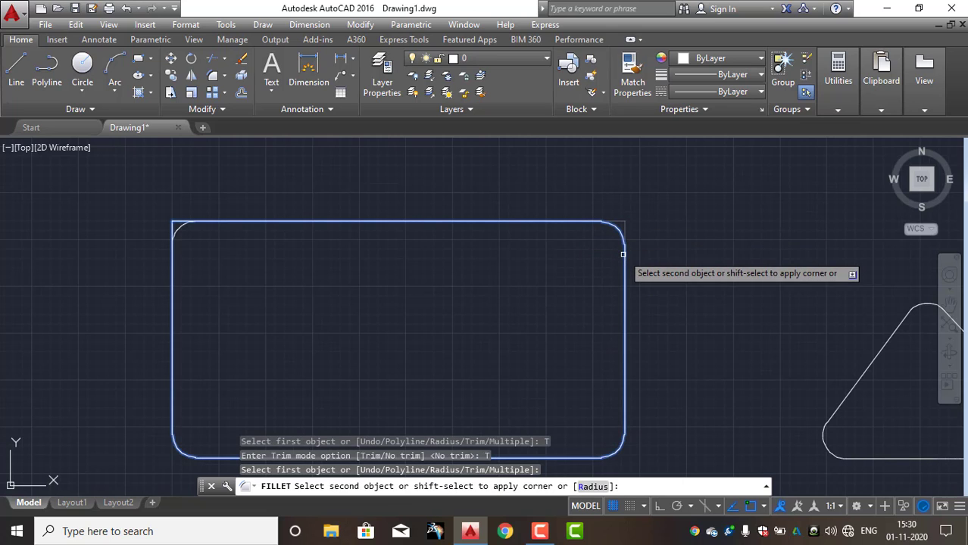
click(624, 255)
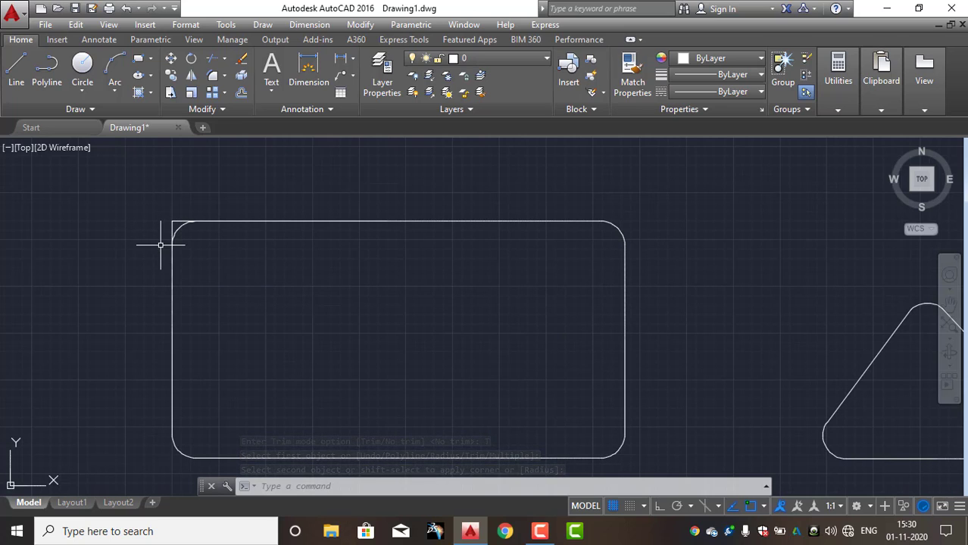
key(Return)
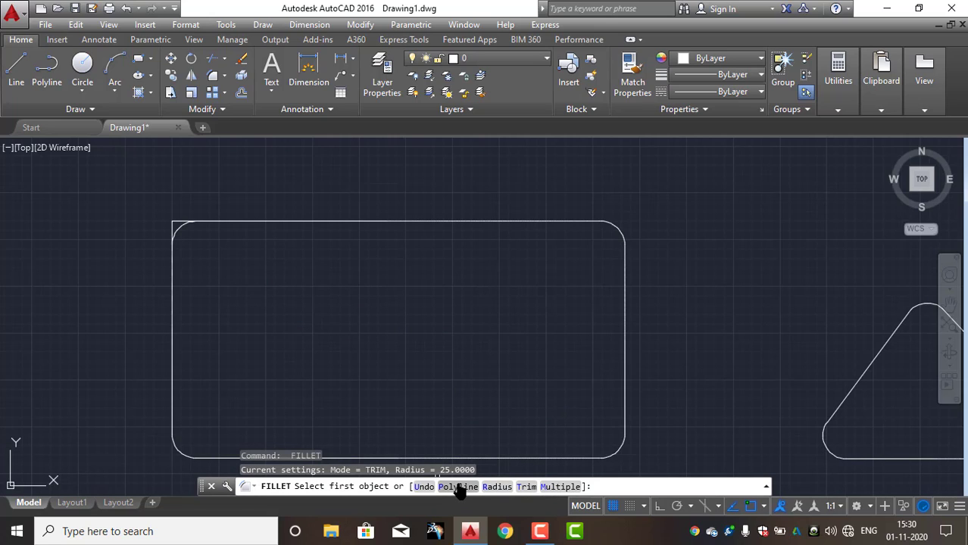
scroll(422, 352, down, 2)
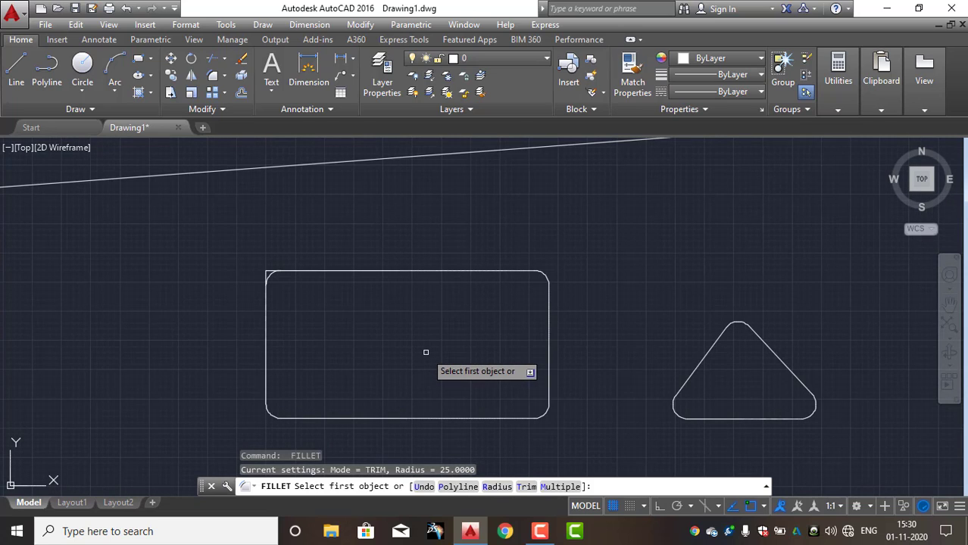
key(Escape)
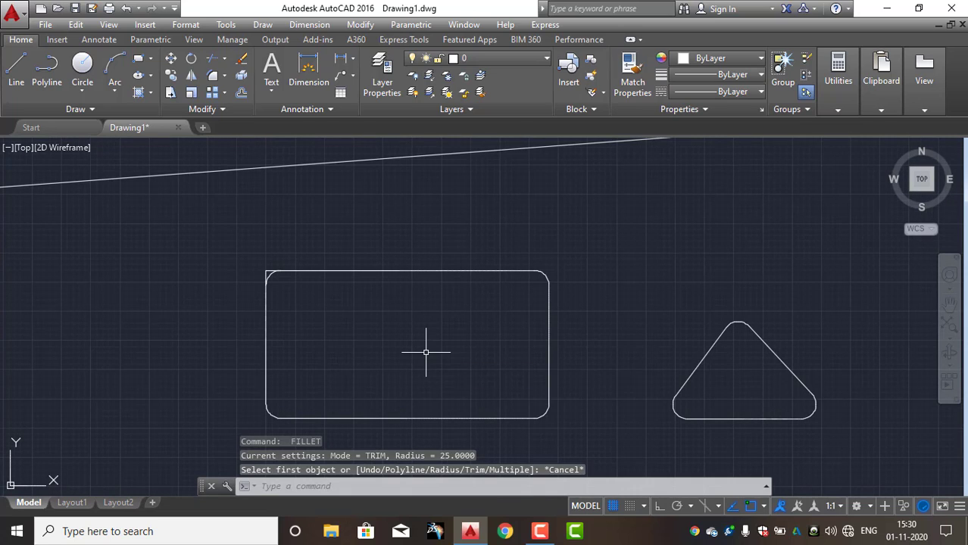
Draw a closed rectangular polyline about 398 units wide, above and to the right of the triangle, with Ortho on, and check its selection.
text(pl)
key(Return)
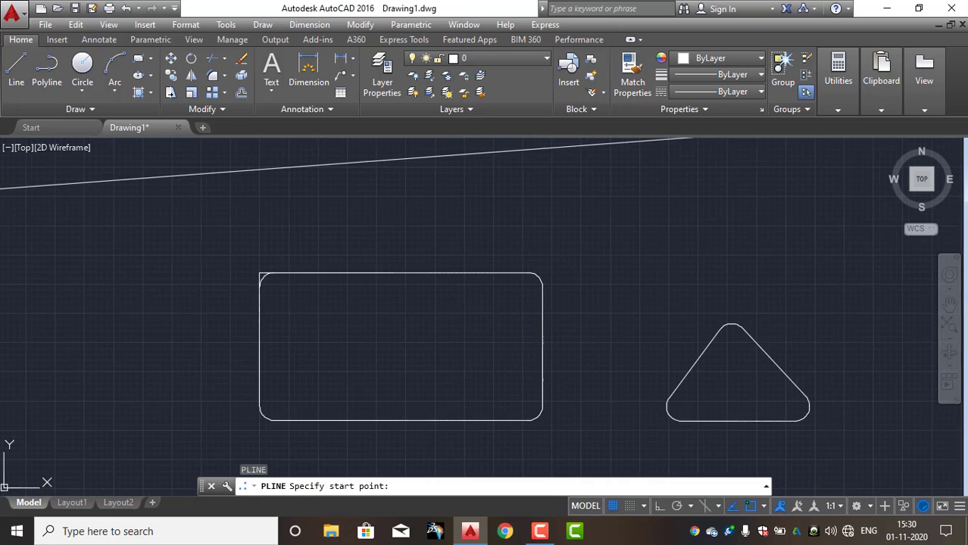
mouse_move(668, 270)
middle_down()
mouse_move(611, 304)
mouse_move(532, 329)
middle_up()
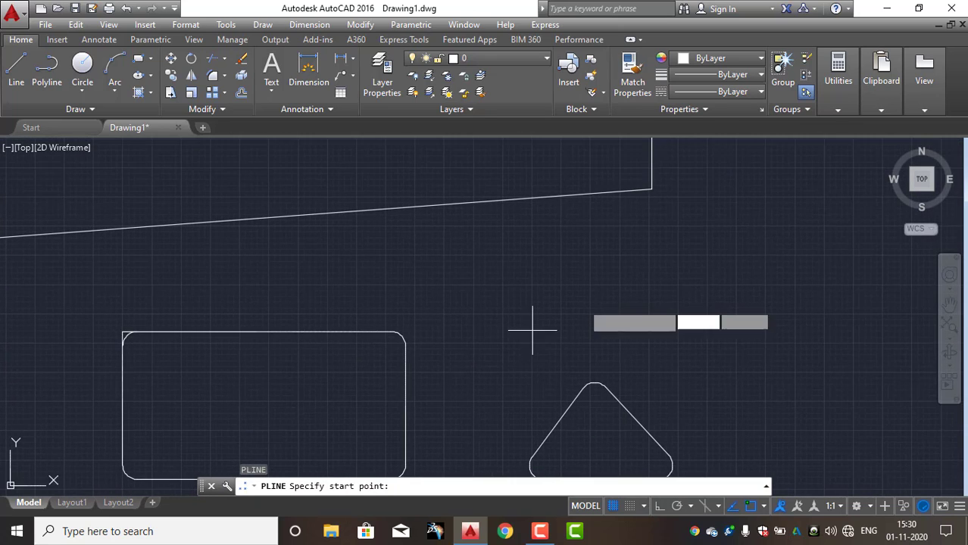
click(667, 233)
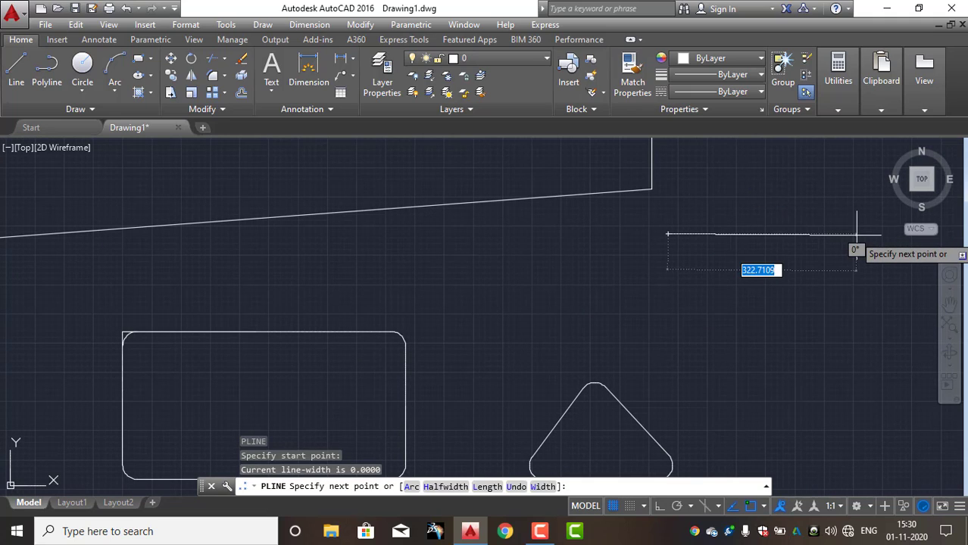
key(F8)
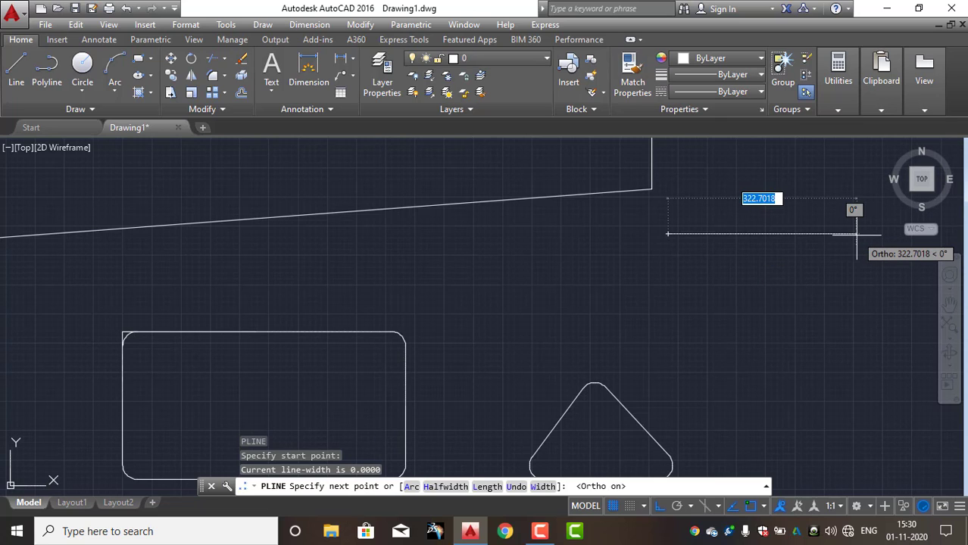
middle_drag(782, 234, 596, 235)
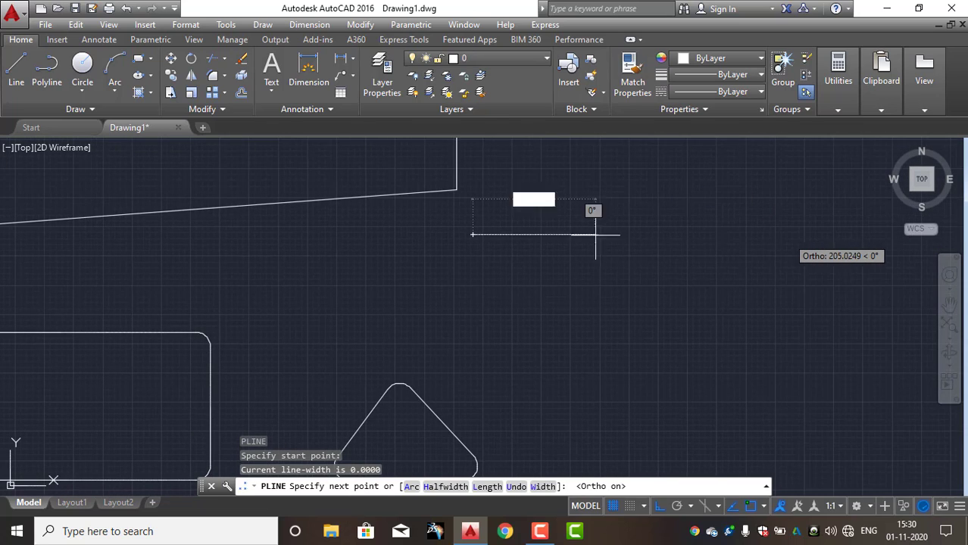
click(705, 235)
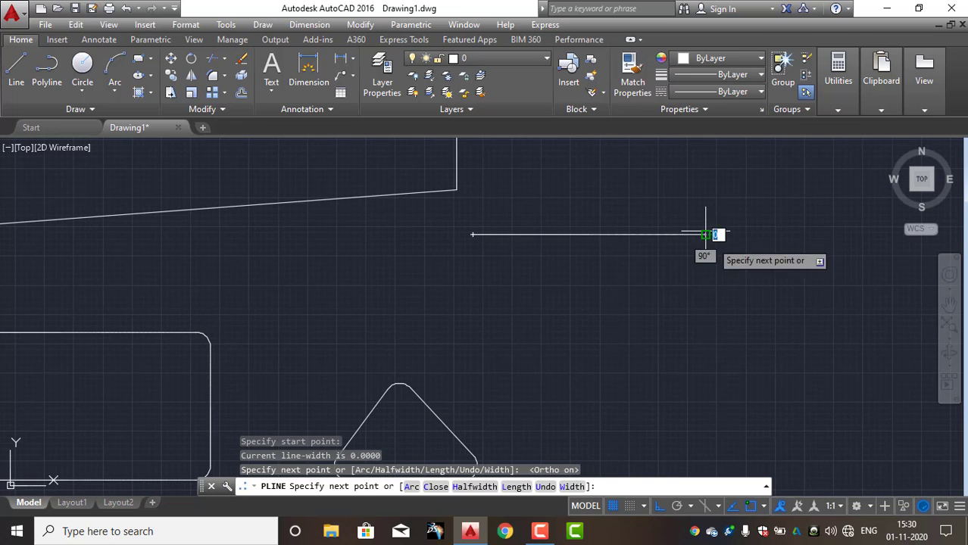
click(704, 335)
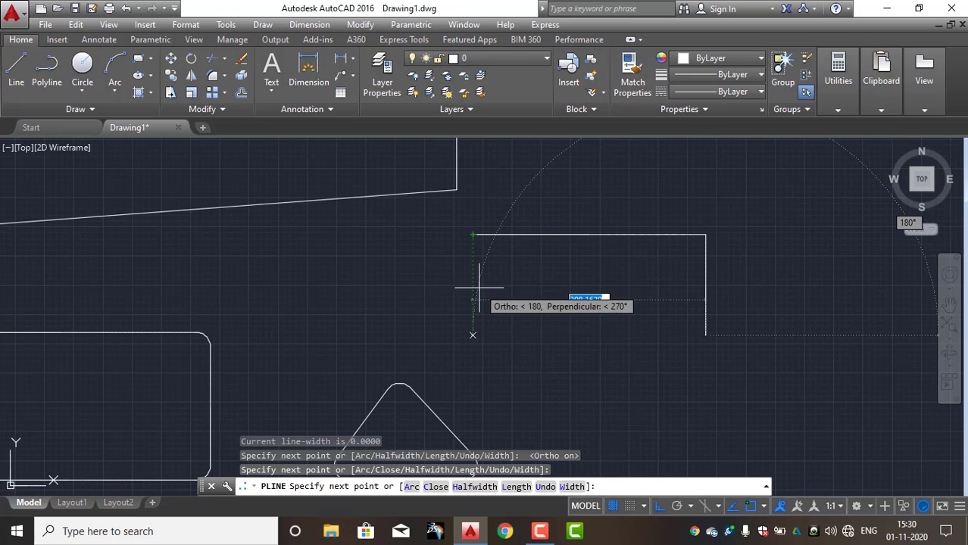
click(473, 334)
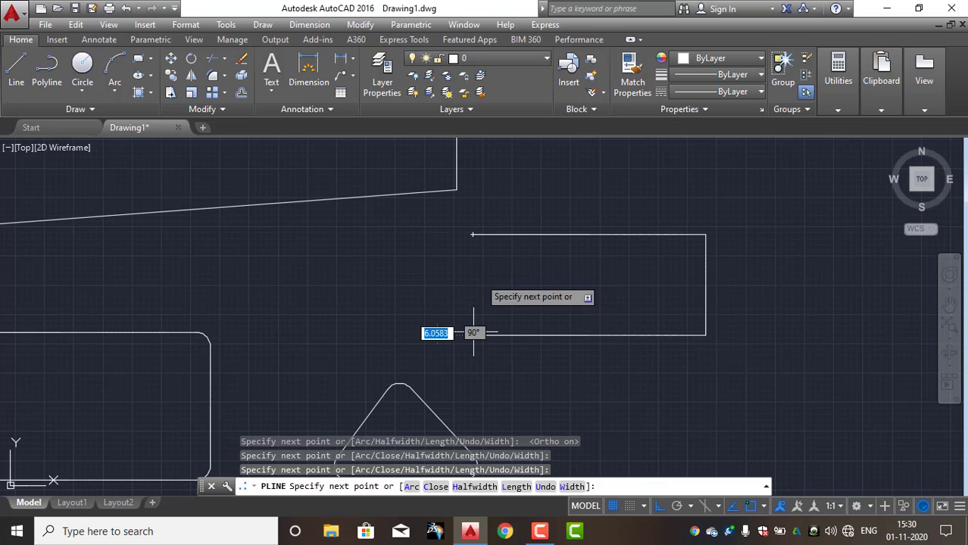
click(474, 236)
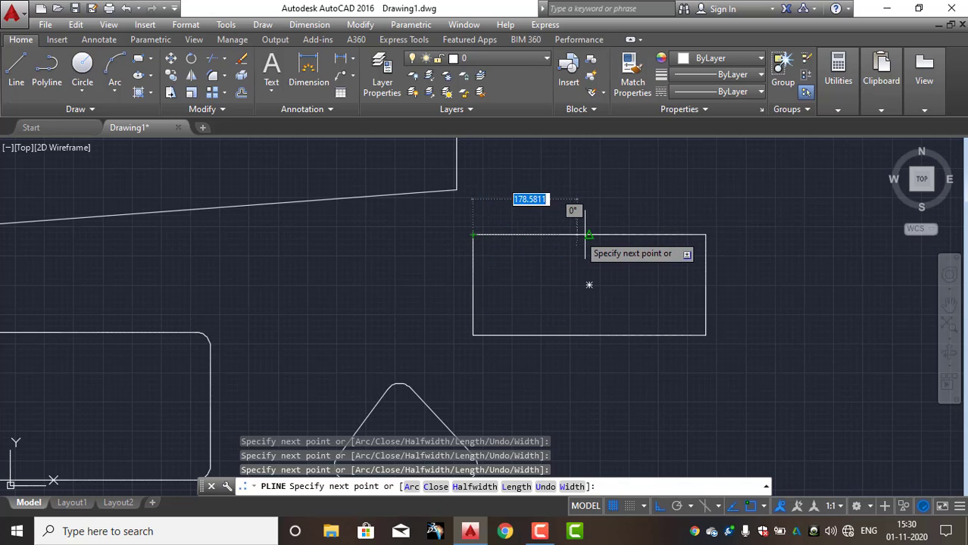
key(Escape)
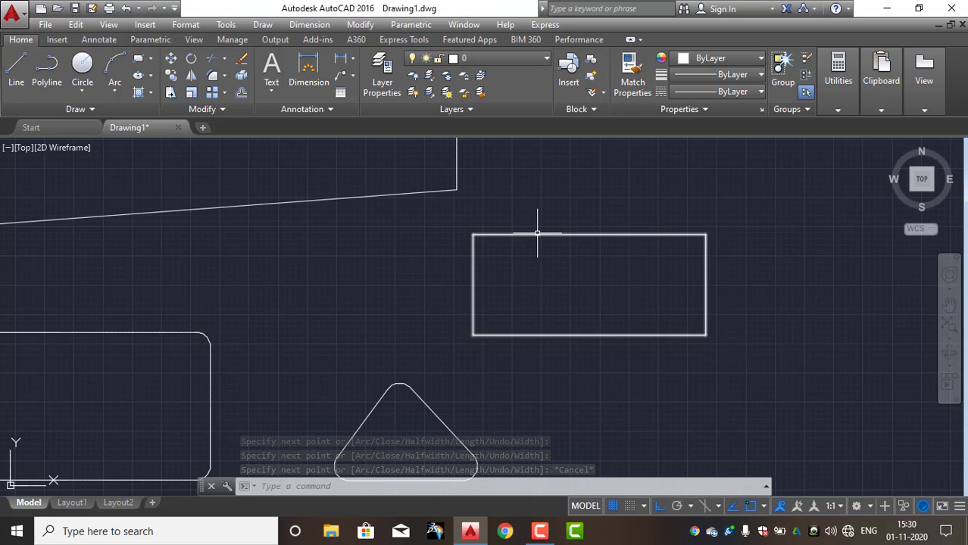
click(534, 236)
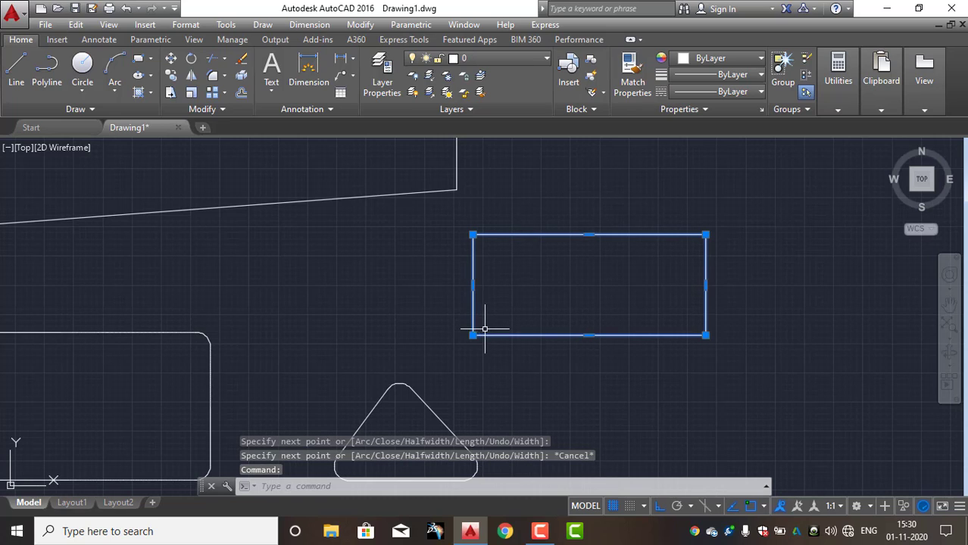
key(Escape)
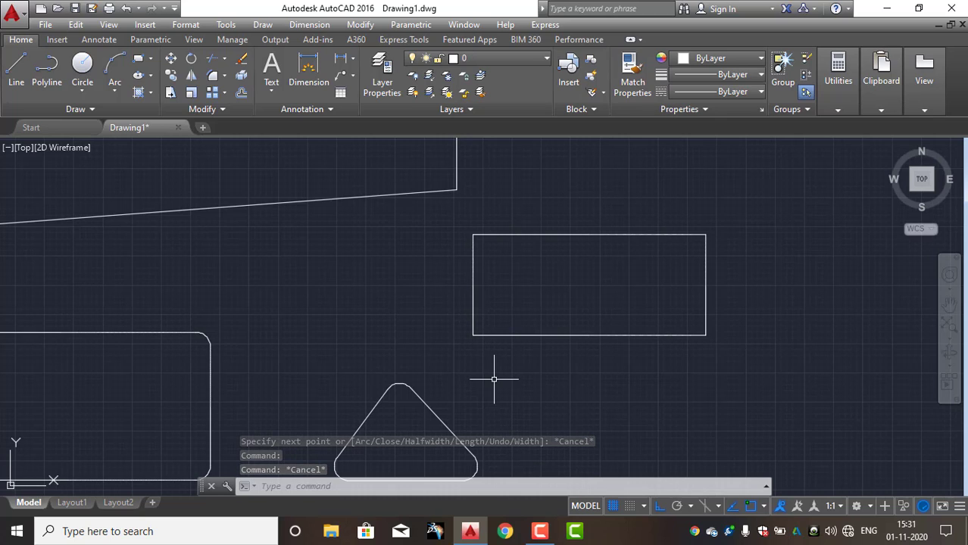
Fillet all corners of the new rectangular polyline at once with the Polyline option and a radius of 15.
text(f)
key(Return)
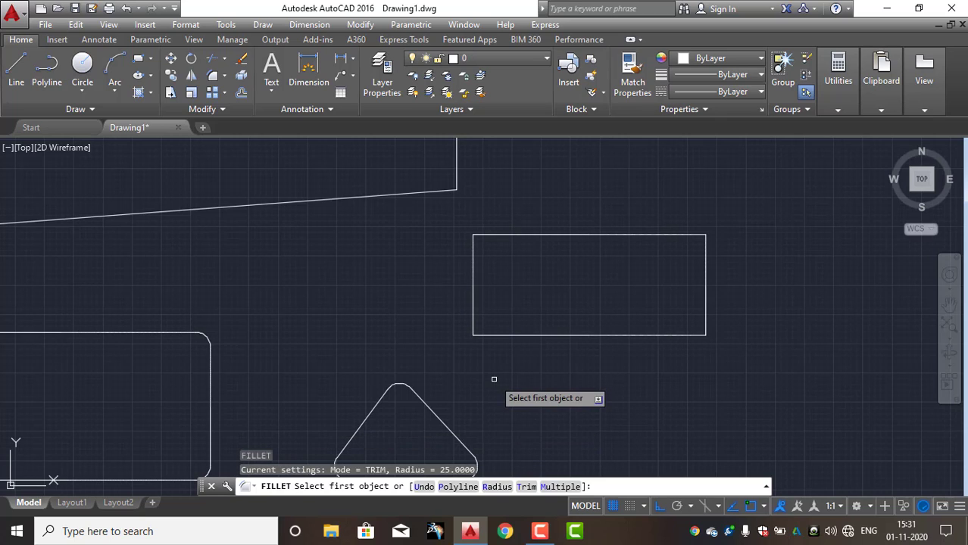
click(462, 487)
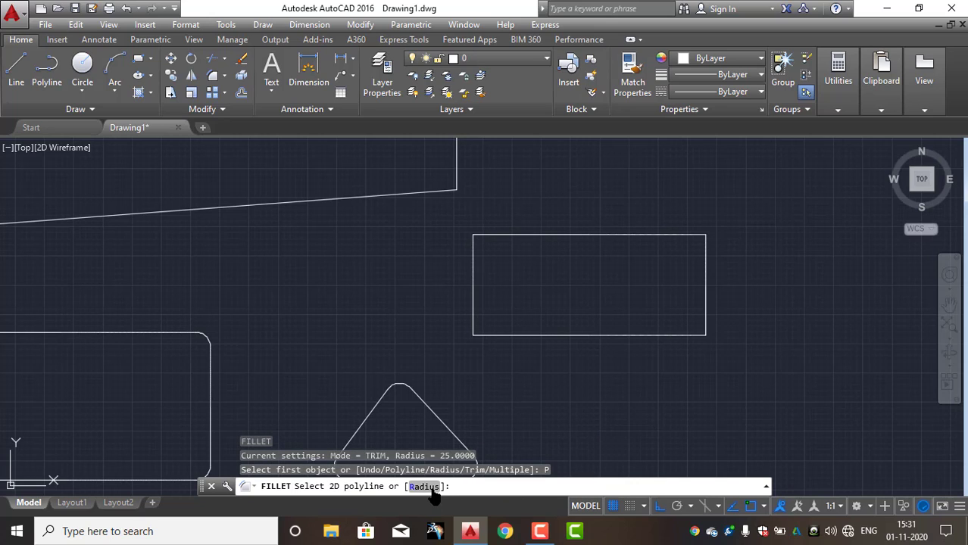
click(433, 487)
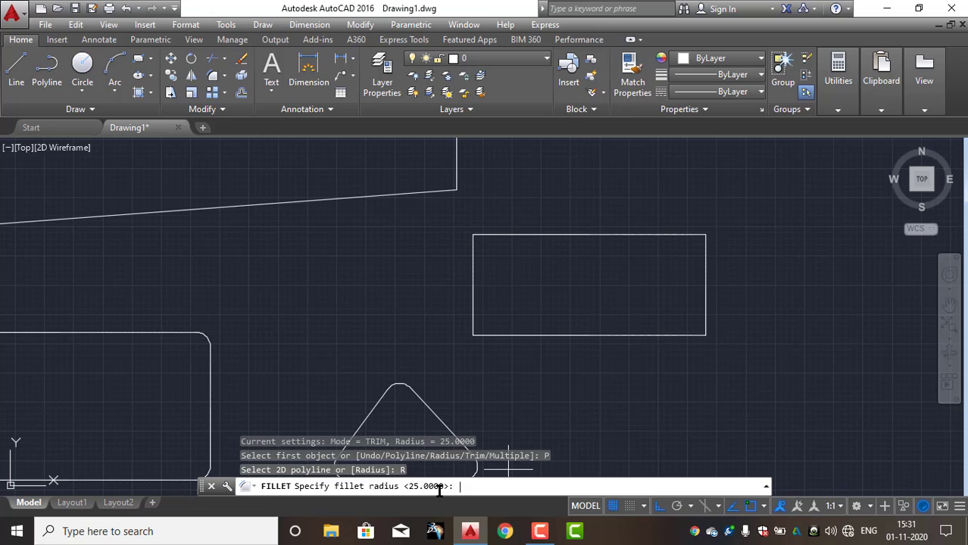
key(Return)
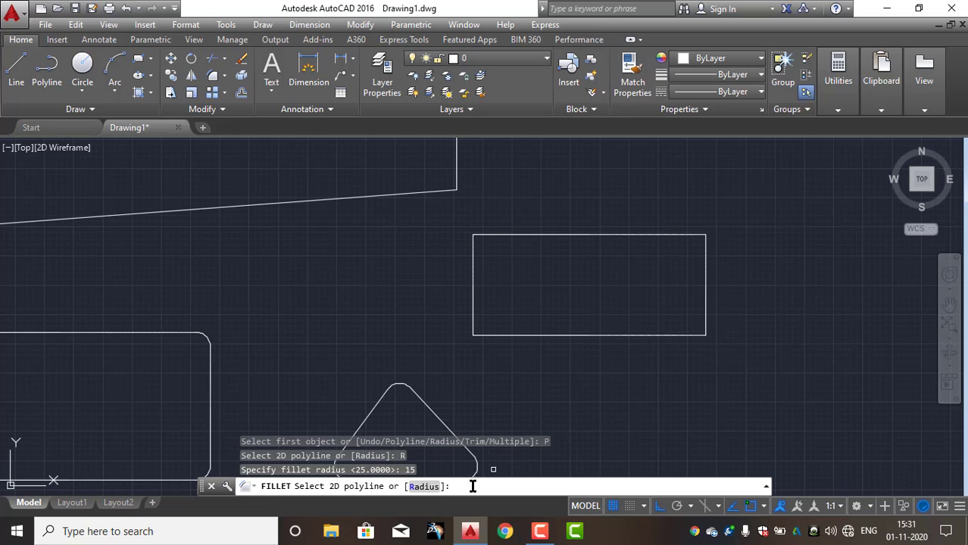
click(473, 261)
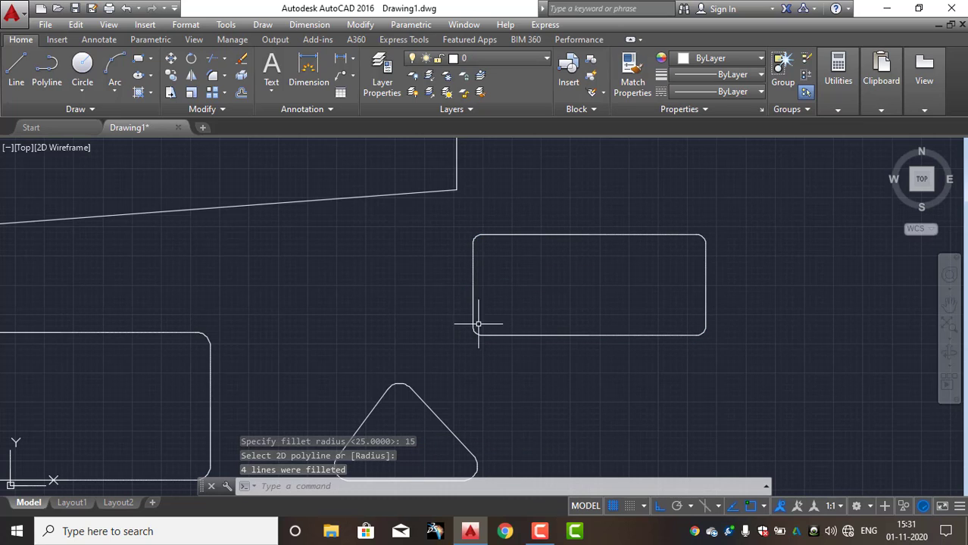
scroll(430, 346, down, 2)
middle_drag(436, 341, 626, 231)
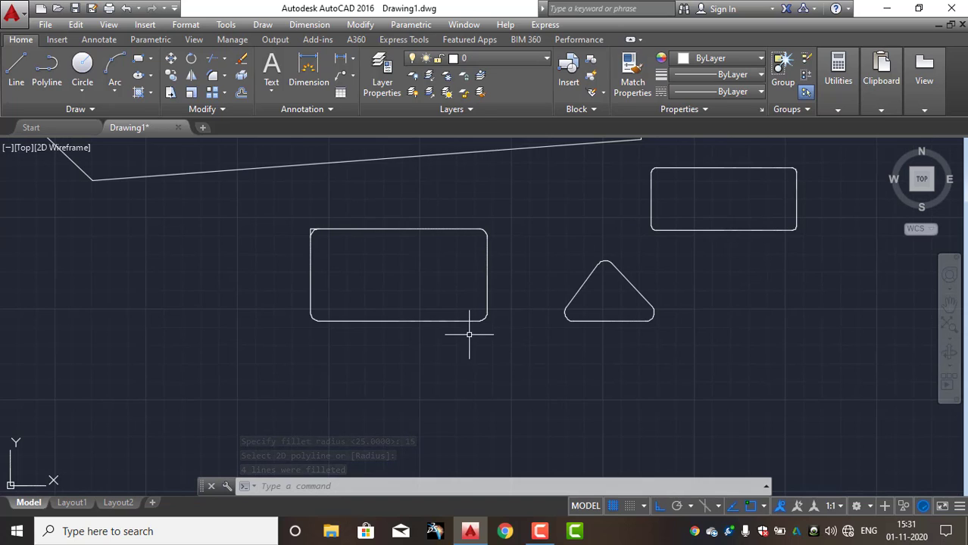
scroll(468, 329, up, 2)
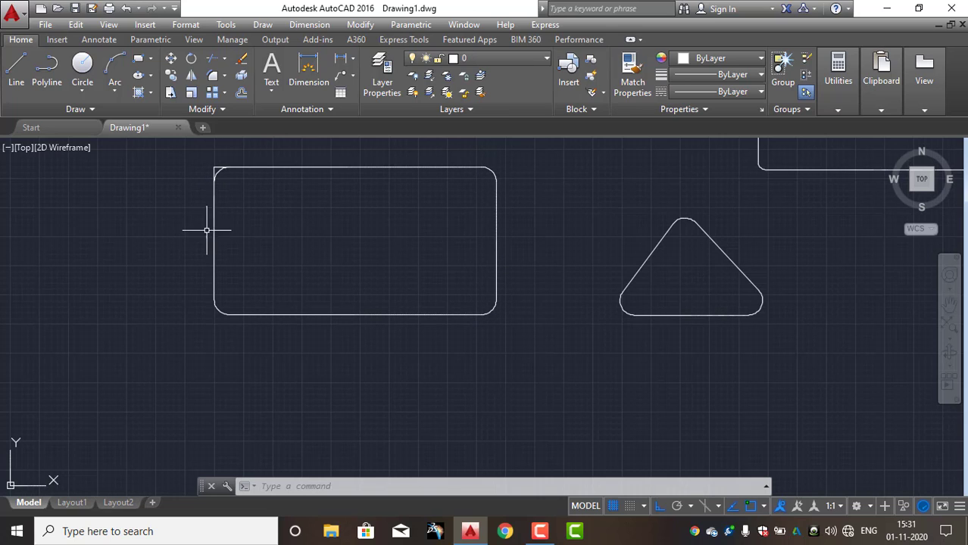
middle_drag(398, 234, 365, 288)
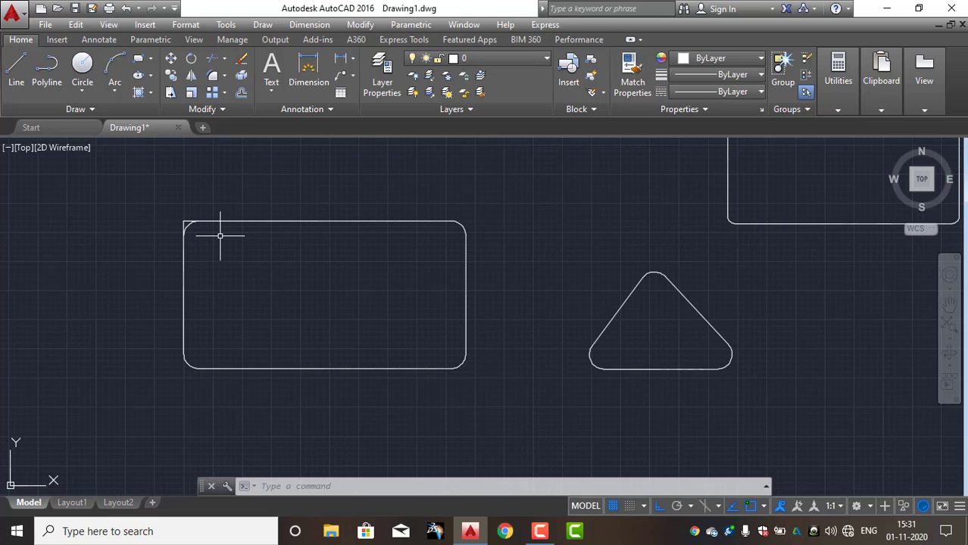
mouse_move(650, 204)
middle_down()
mouse_move(580, 240)
mouse_move(436, 281)
middle_up()
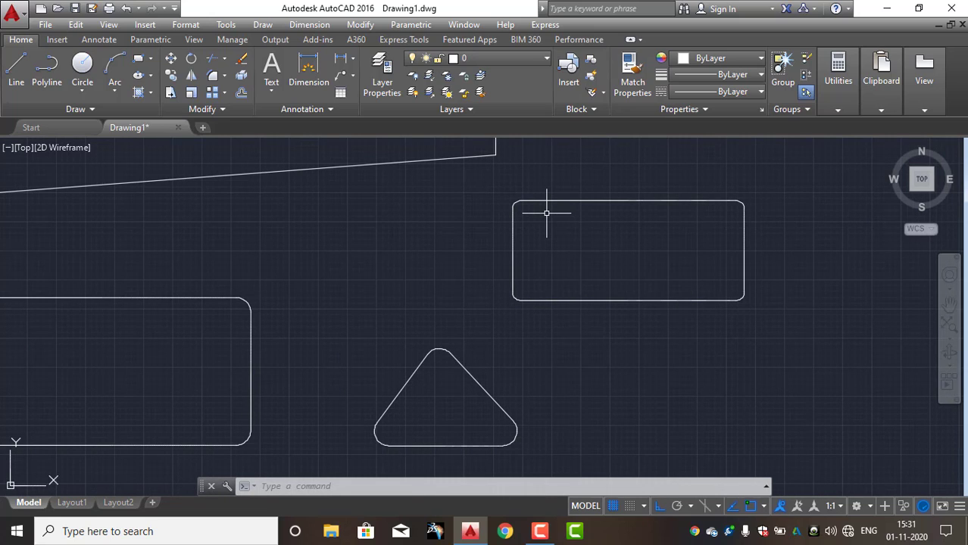
Restart the Fillet command and try its Undo option twice.
key(Return)
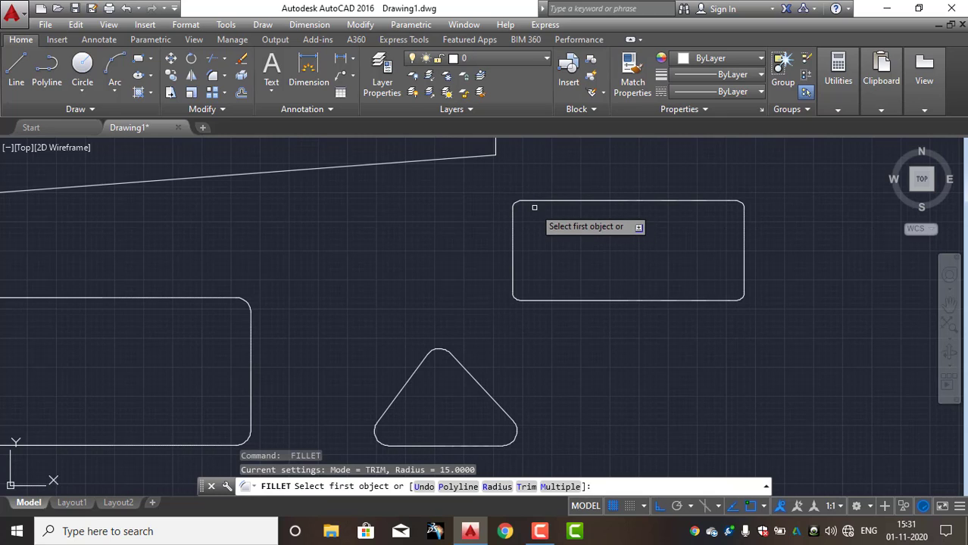
click(425, 487)
click(424, 487)
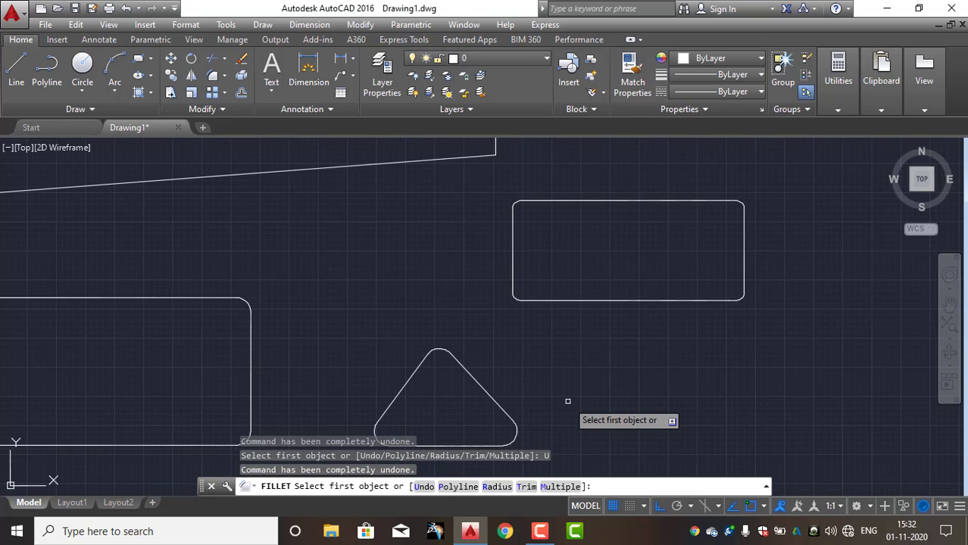
scroll(568, 369, down, 2)
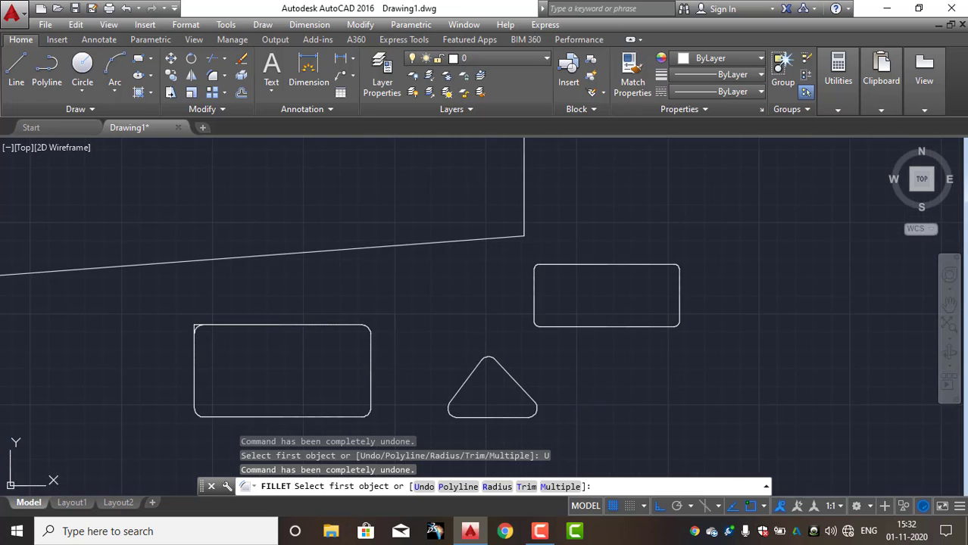